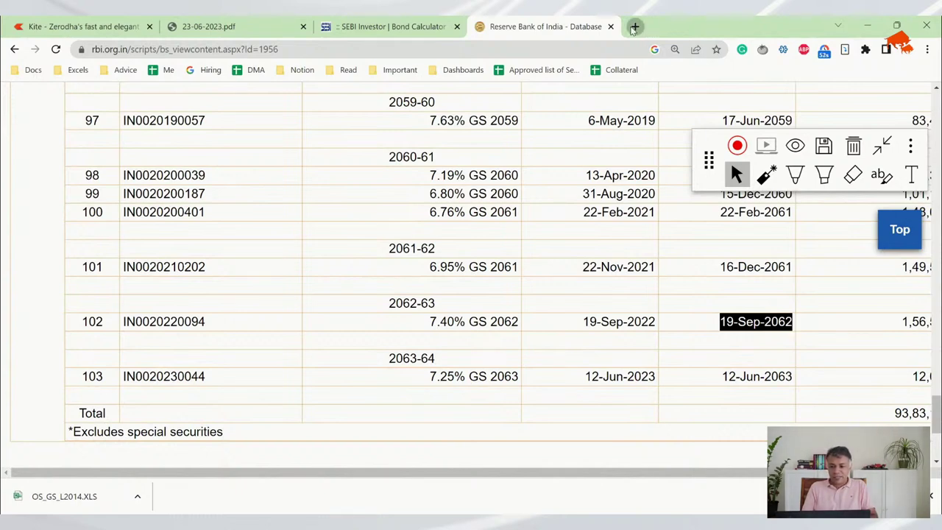
Step: Search the web in a new tab for "19-Sep-2062 - today"
click(633, 27)
text(19-Sep-2062)
text(- today)
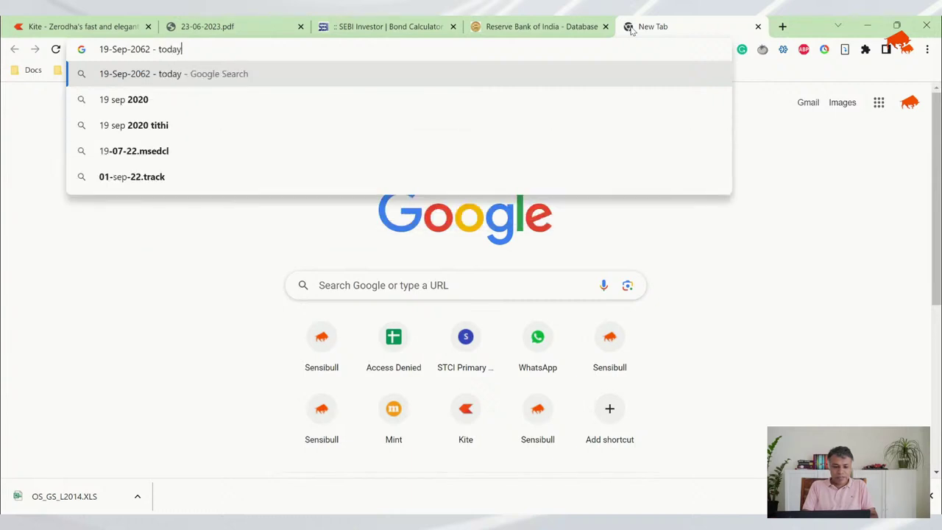
key(Return)
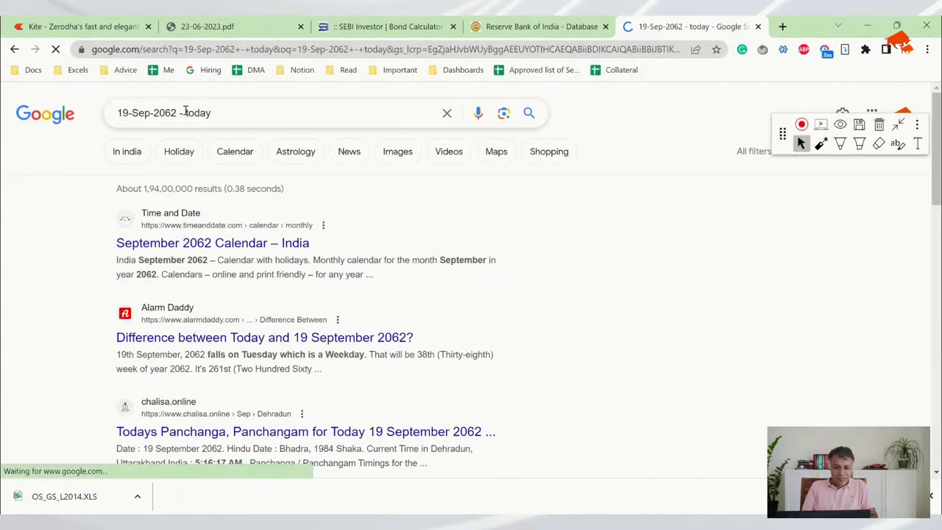
Step: Create a new blank Google Sheets spreadsheet in place of the search results
click(404, 49)
text(sh)
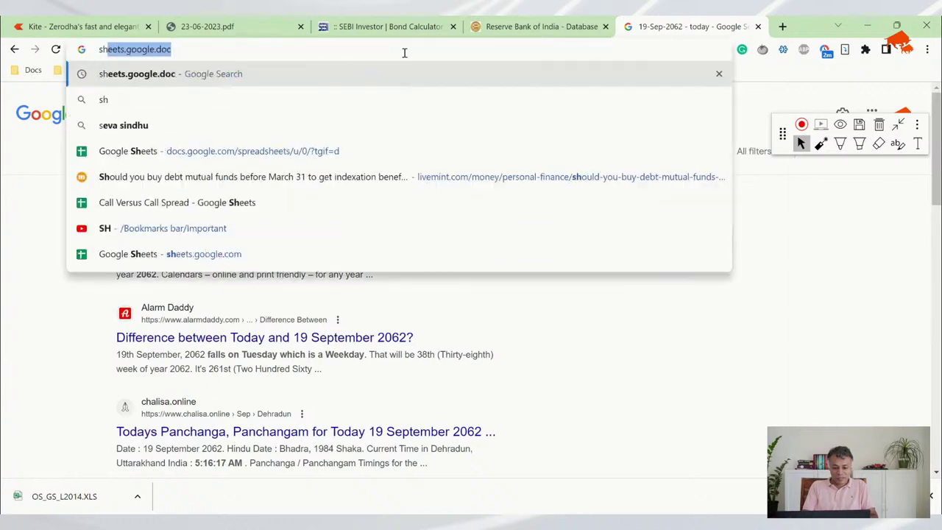
text(eets)
key(Right)
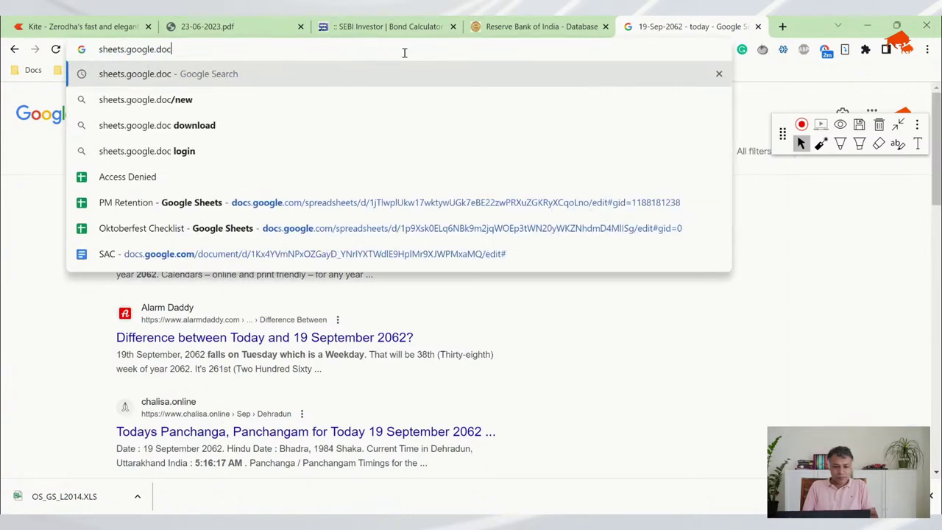
key(ctrl+shift+Left)
key(ctrl+shift+Left)
text(new)
key(Return)
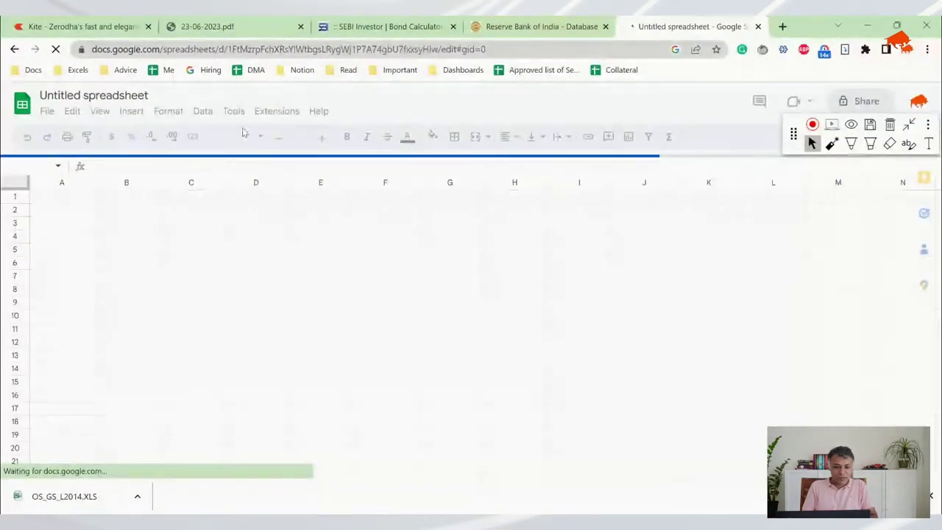
Step: Enter the maturity date 19-Sep-2062 in A4 and compute the remaining days in A5 with =A4-today()
click(69, 241)
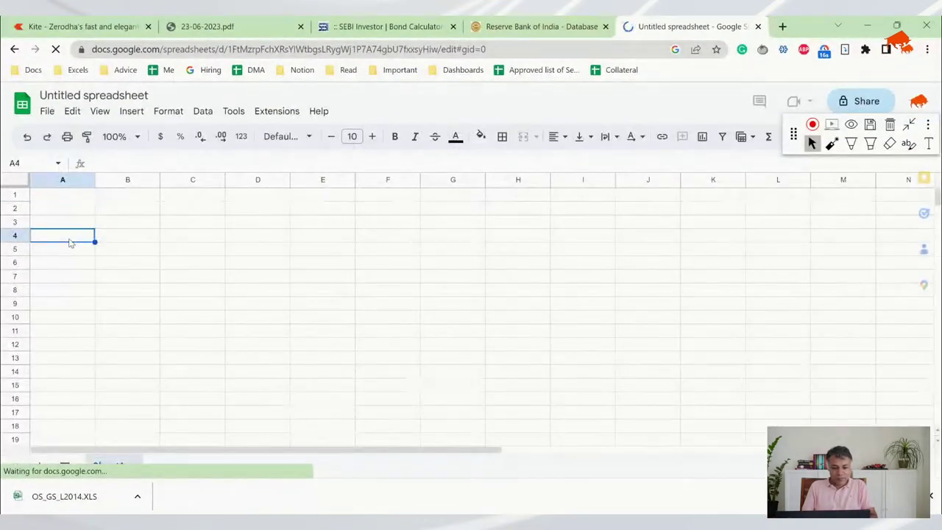
text(19-Sep-2062)
key(Return)
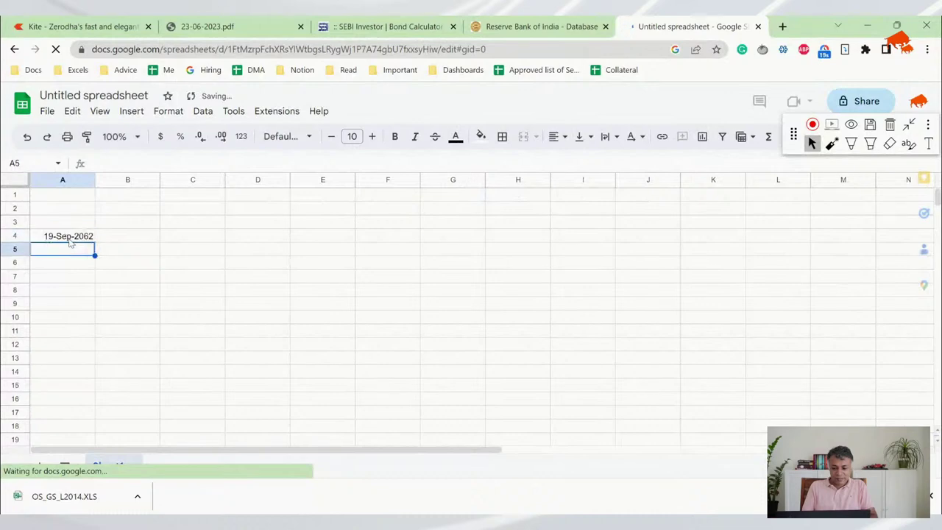
text(=A4)
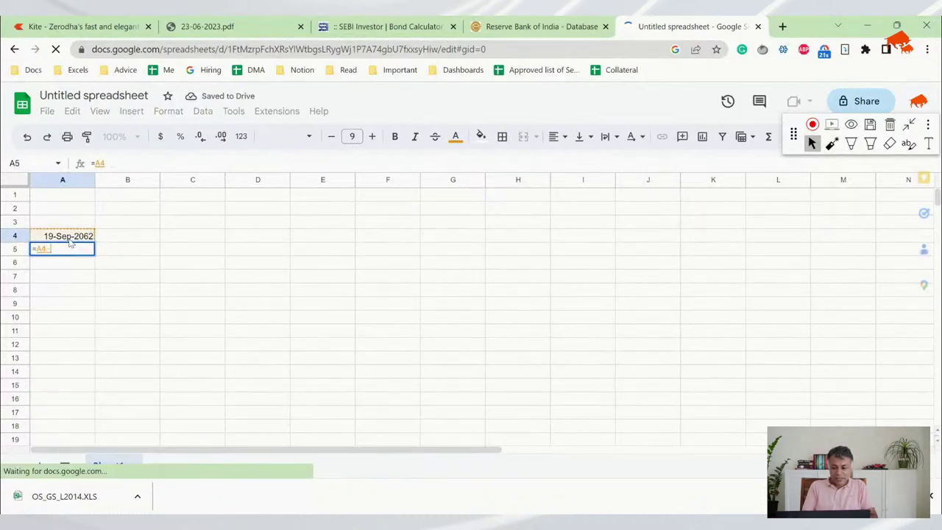
text(-toda)
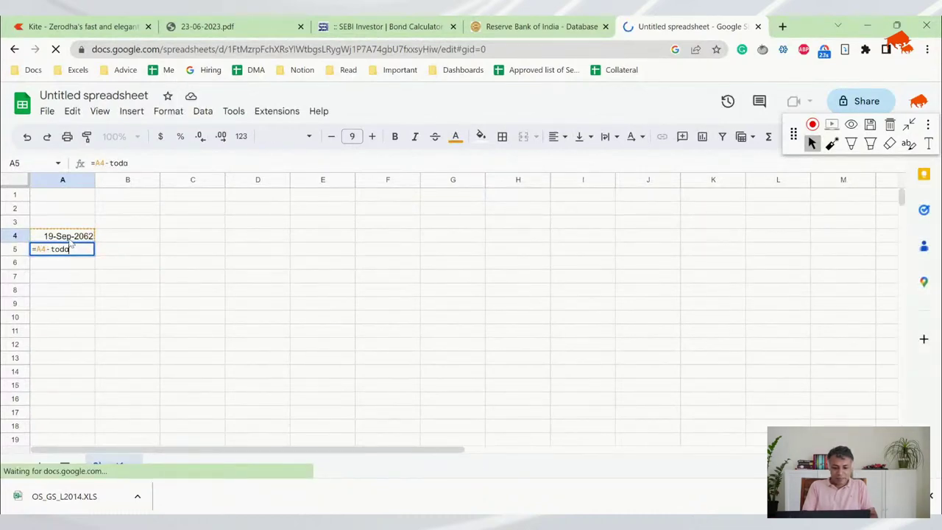
text(y())
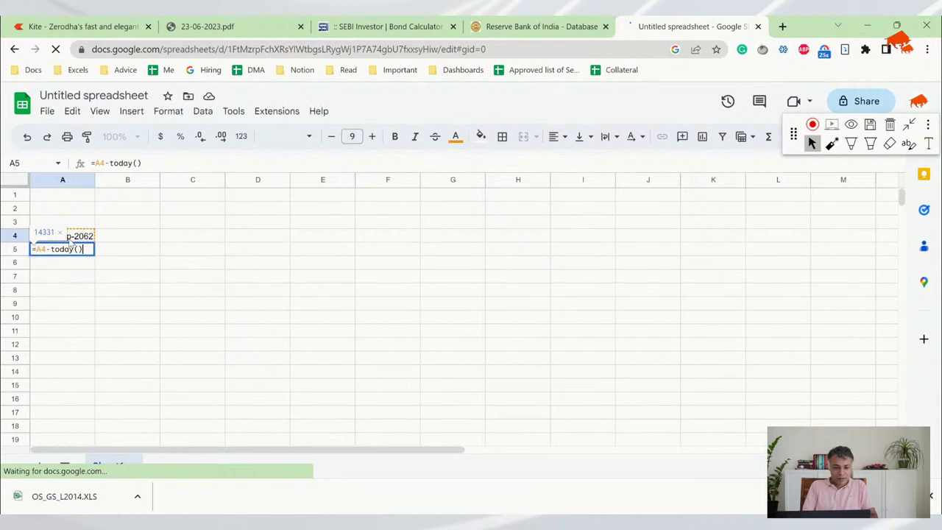
key(Return)
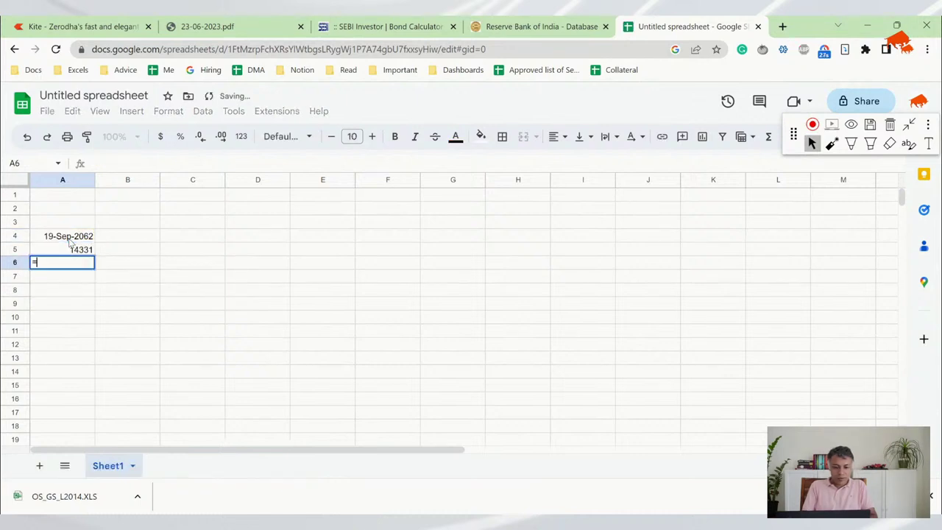
Step: Convert the remaining days to years in A6 with the formula =A5/365
text(=A5/)
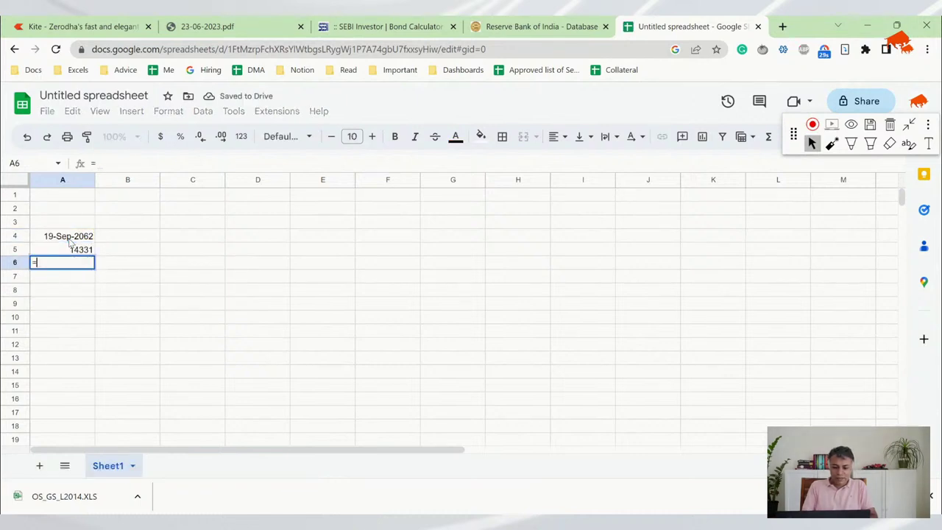
text(365)
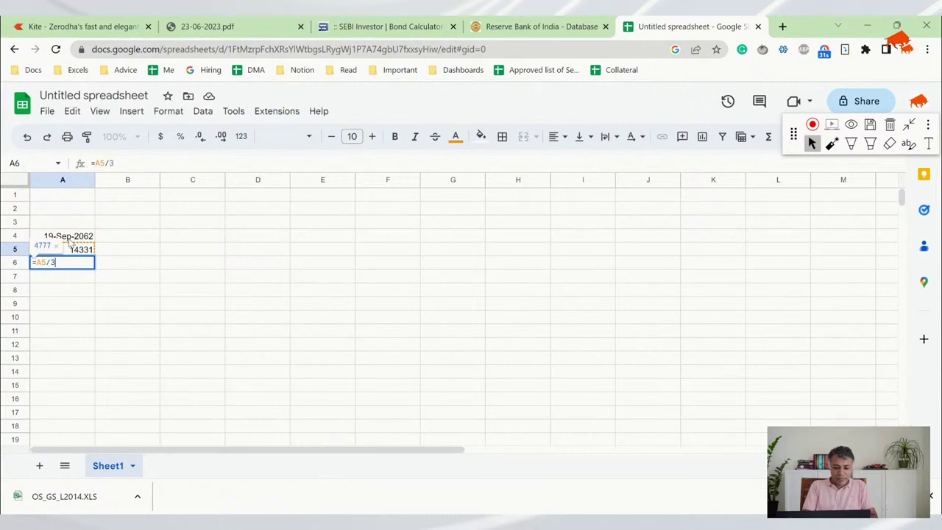
key(Return)
key(Up)
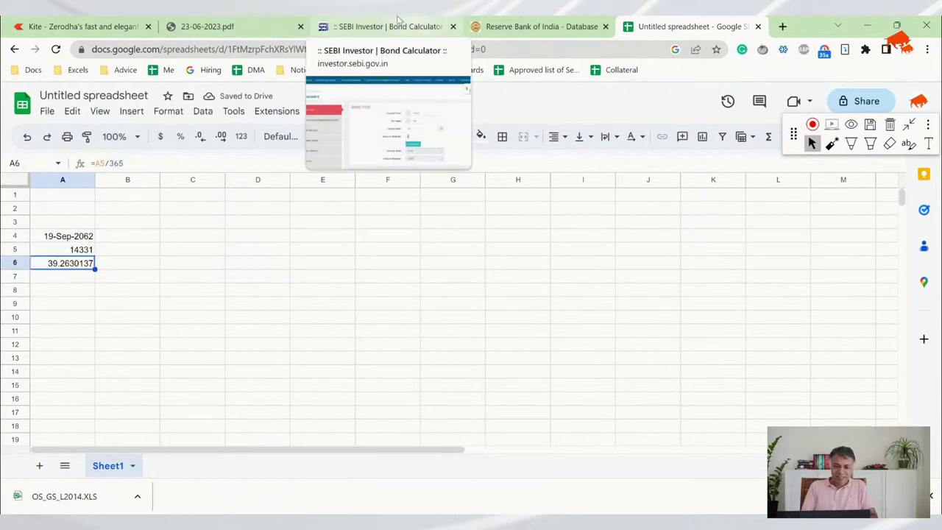
Step: Switch to the SEBI Bond Yield calculator, set the years to maturity to 39 and calculate the yield
click(213, 27)
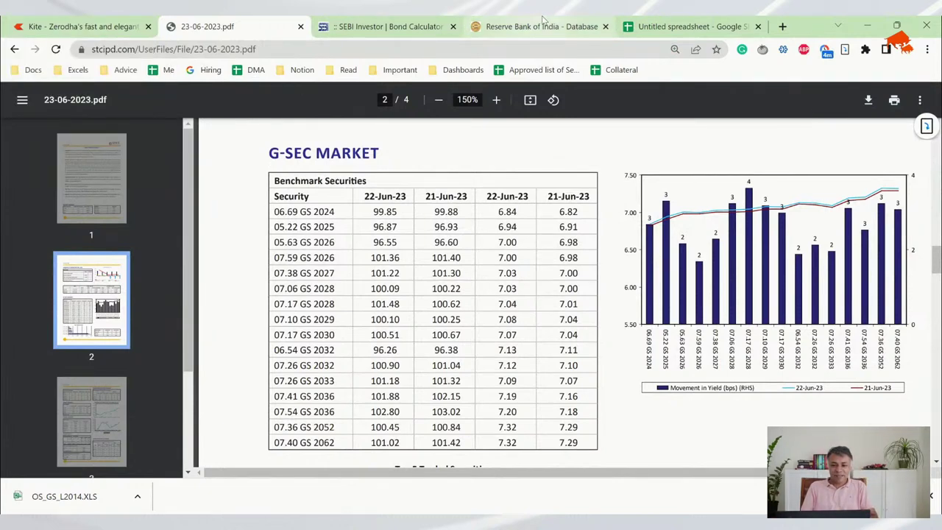
click(426, 22)
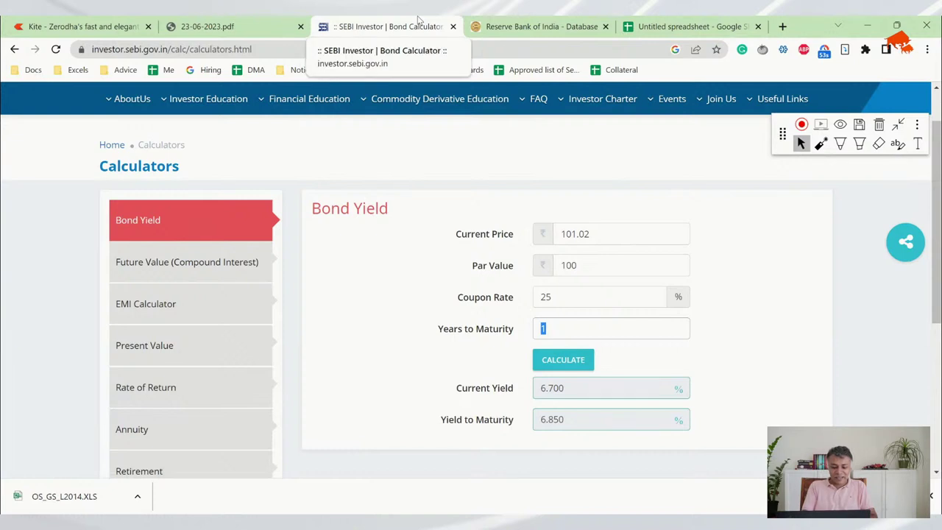
text(39.)
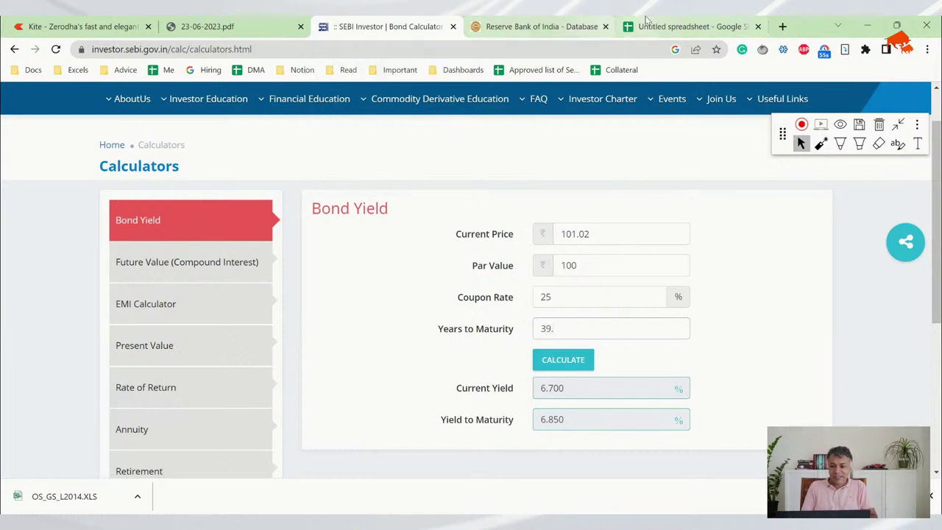
click(652, 24)
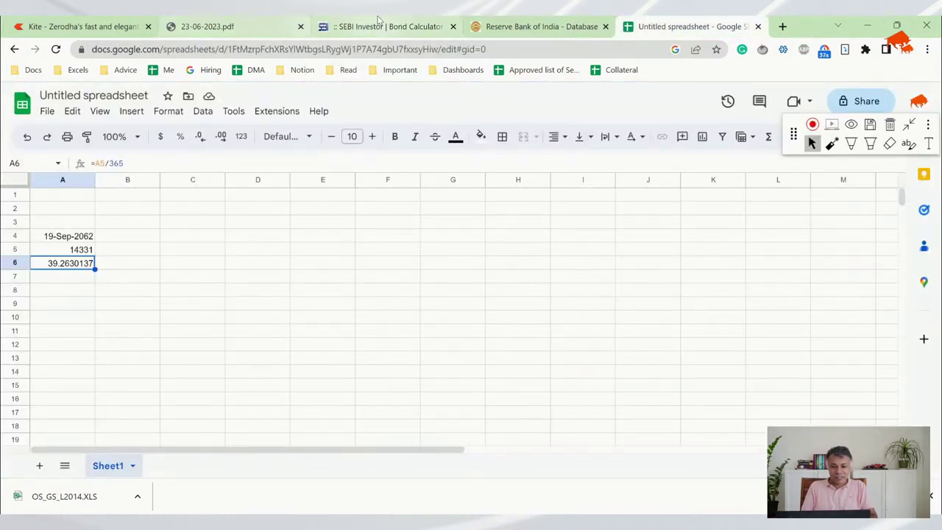
click(378, 22)
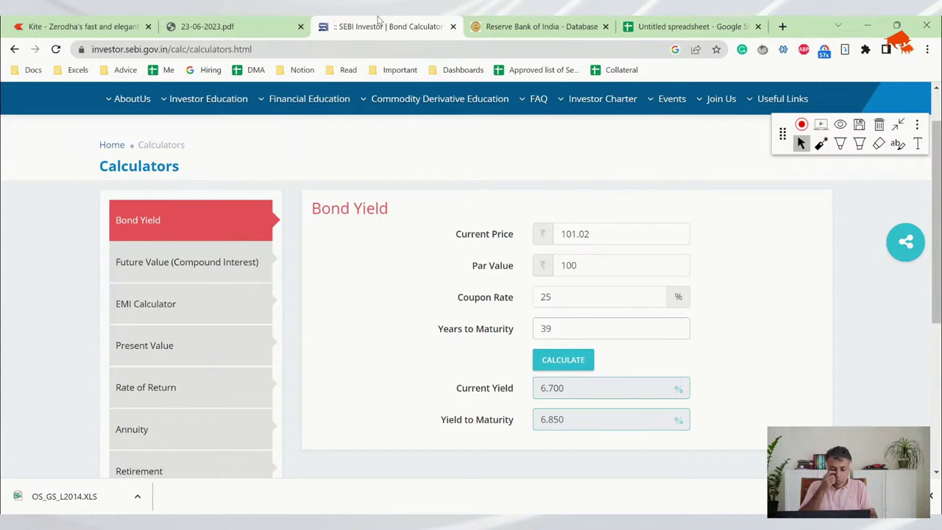
text(26)
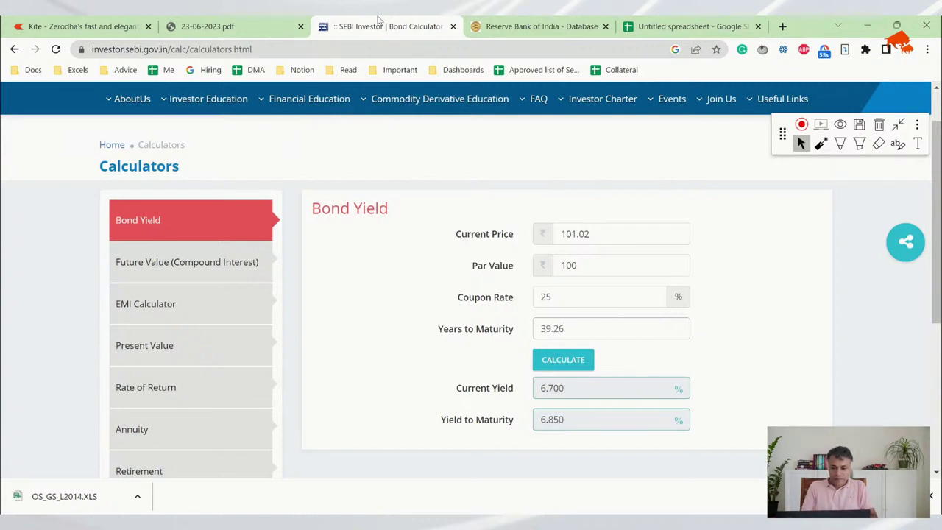
key(BackSpace)
key(BackSpace)
key(BackSpace)
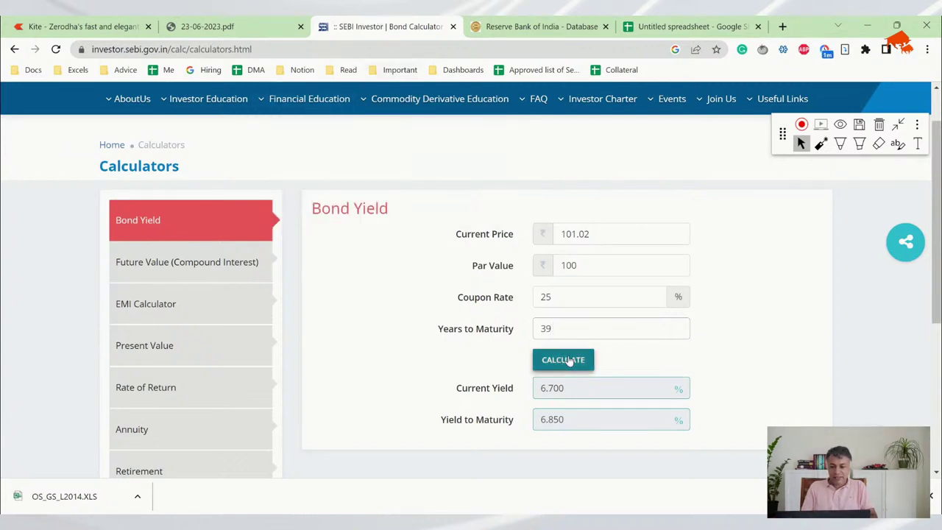
click(565, 359)
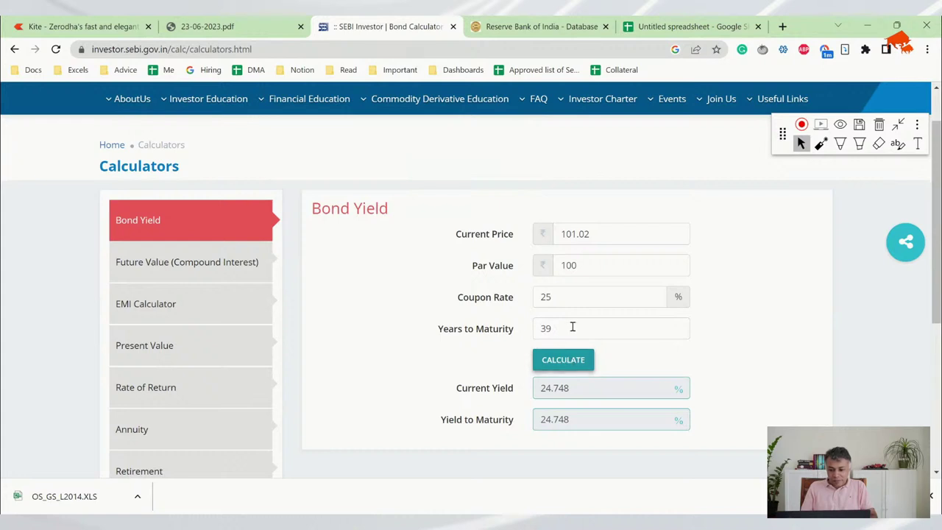
Step: Set the coupon rate in the Bond Yield calculator to 7.40%, leaving the years to maturity at 39
click(572, 324)
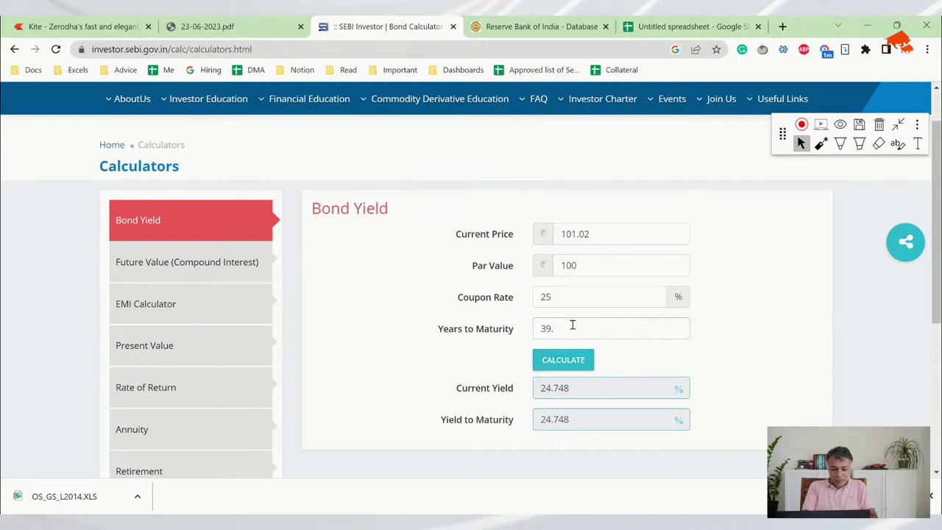
key(BackSpace)
key(BackSpace)
key(shift+Tab)
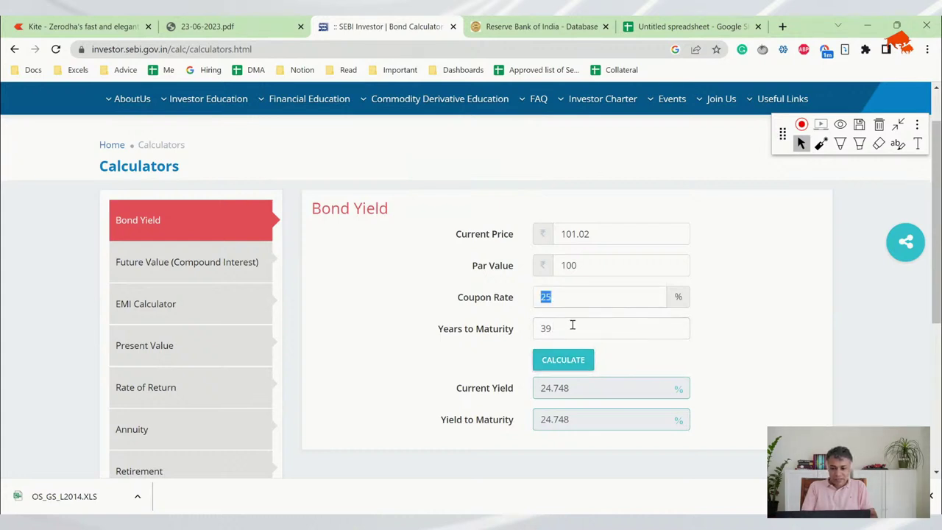
text(7.40)
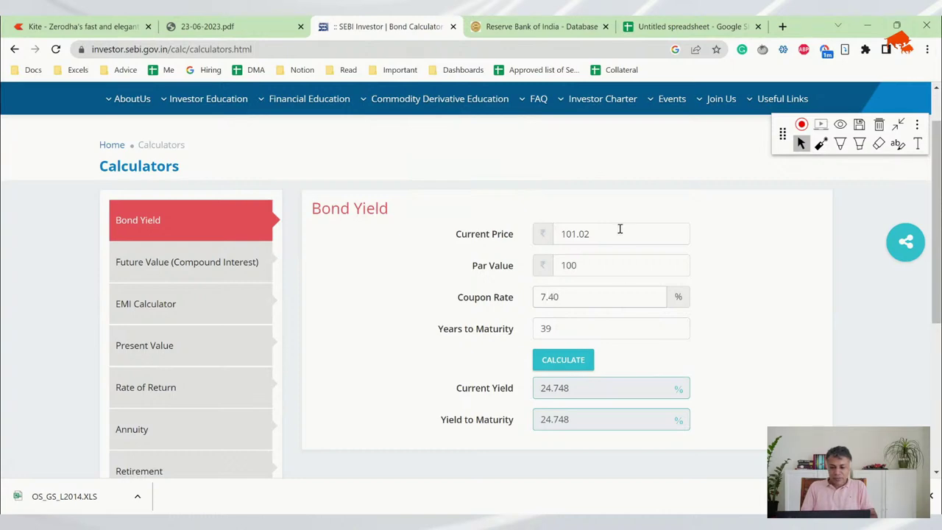
Step: Check the GS 2062 bond's coupon in the RBI securities list and its price in the 23-06-2023 PDF report
click(526, 27)
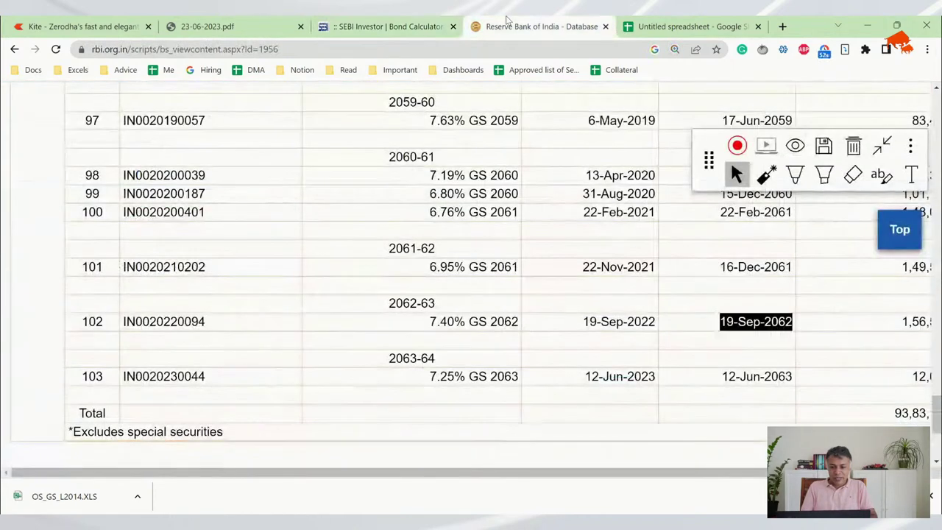
click(399, 20)
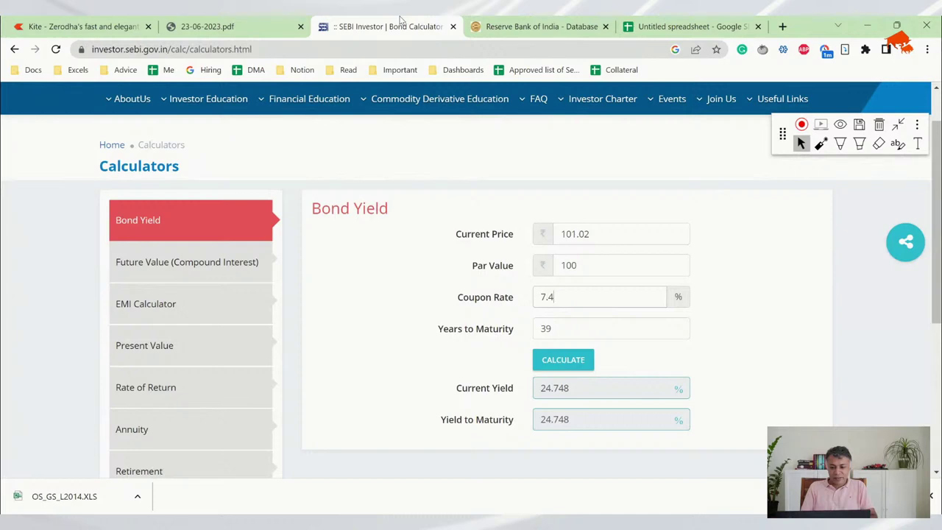
click(217, 26)
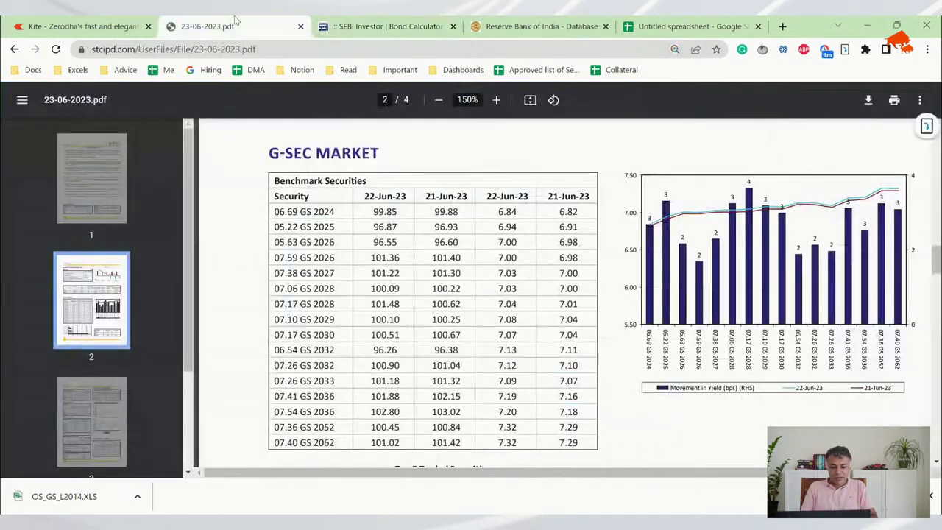
click(328, 23)
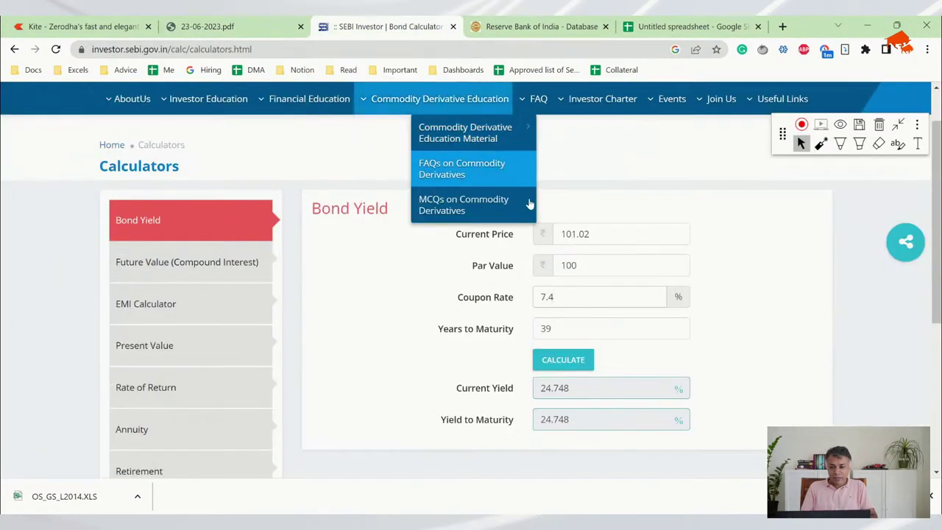
Step: Recalculate the bond yield for 39 years to maturity and compare it with the GS 2062 yield in the PDF report
click(558, 320)
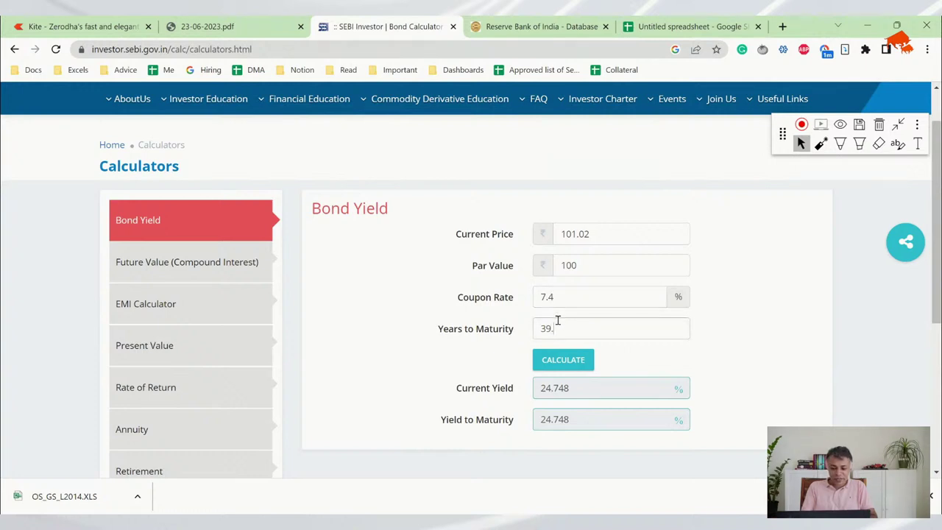
key(BackSpace)
key(BackSpace)
key(BackSpace)
click(563, 362)
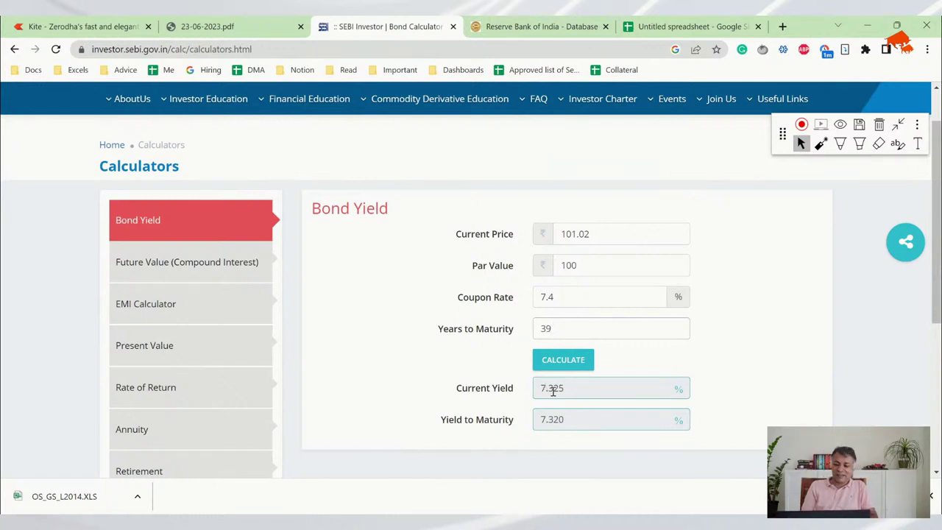
double_click(558, 414)
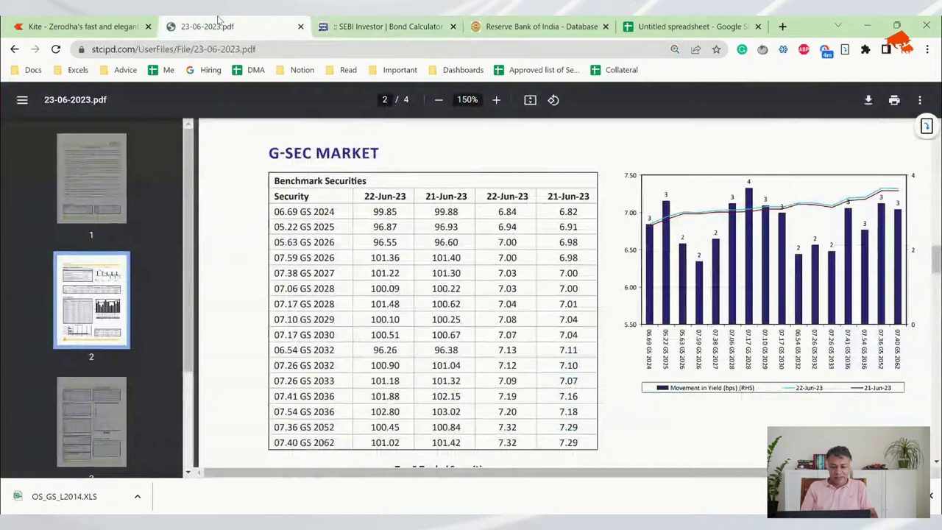
click(217, 27)
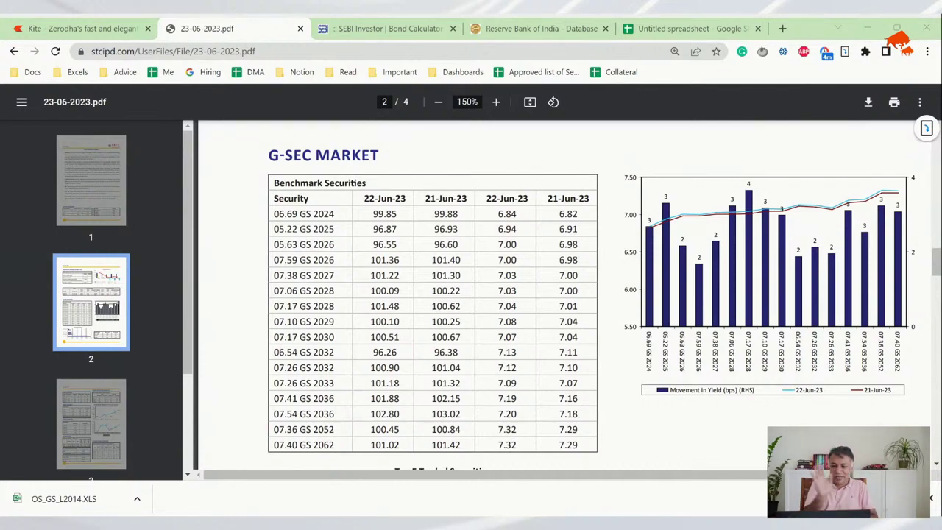
click(642, 30)
click(116, 333)
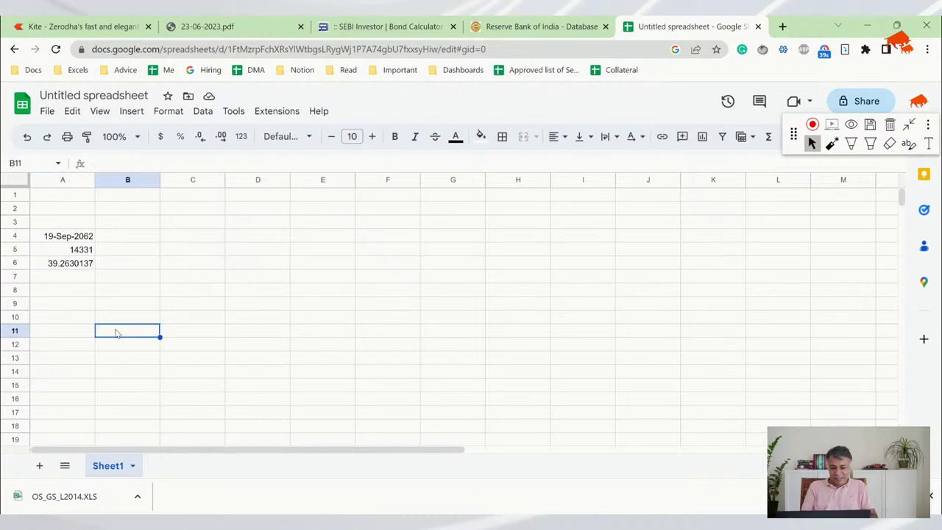
text(=)
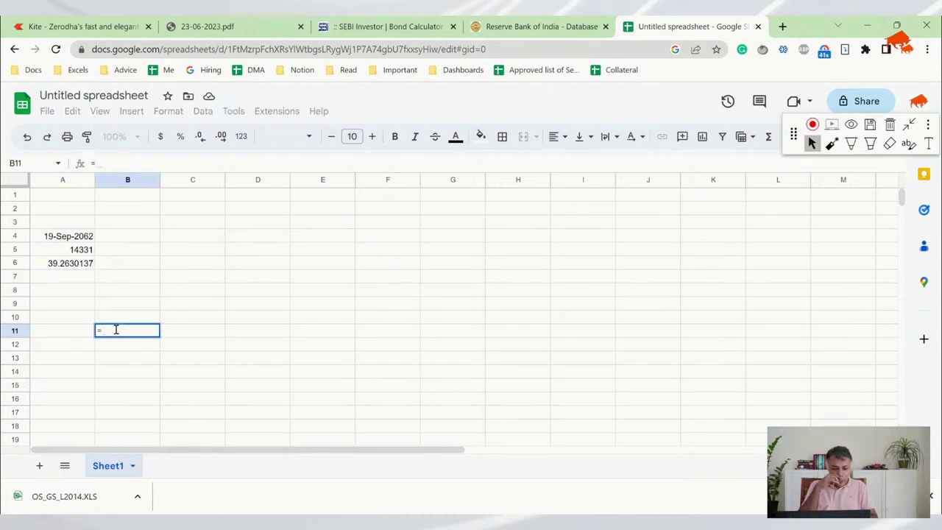
text(yield)
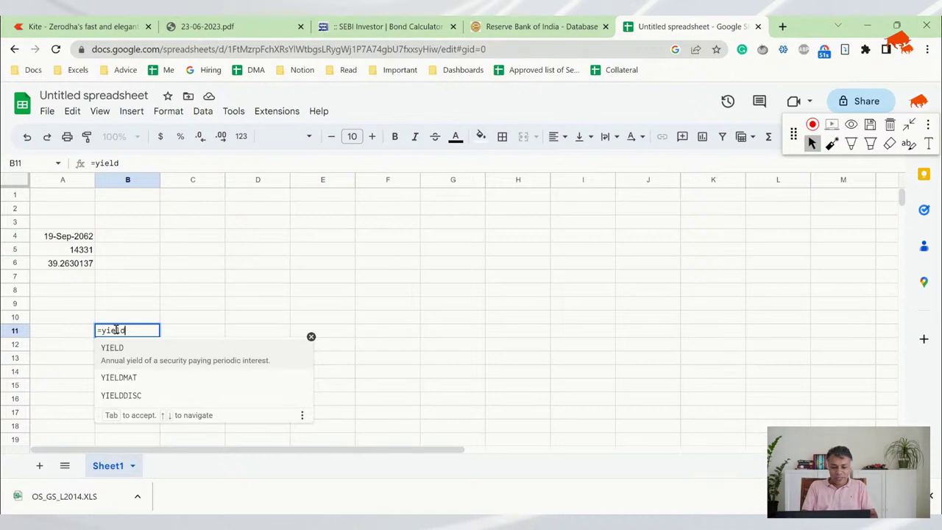
text(()
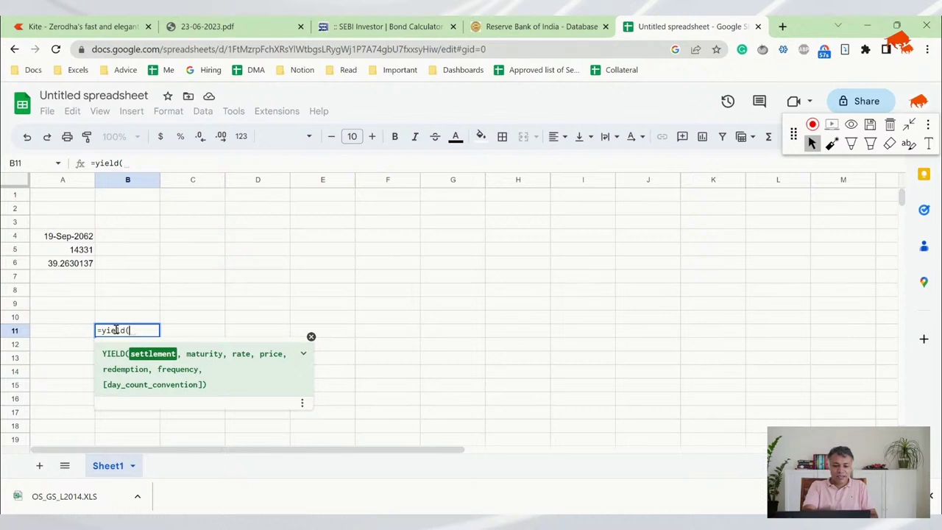
key(Escape)
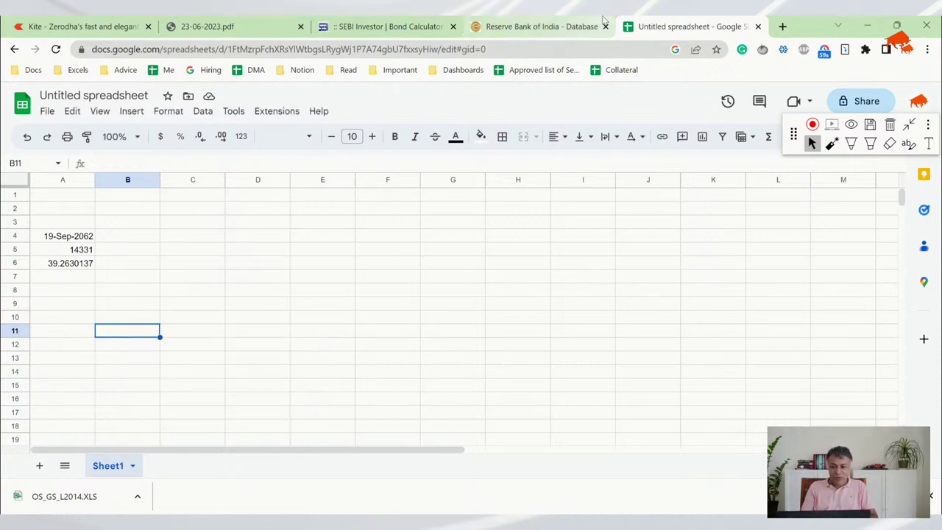
Step: Search Google for "yield google sheets" in a new browser tab and open the YIELD article in Google Docs Editors Help
click(782, 27)
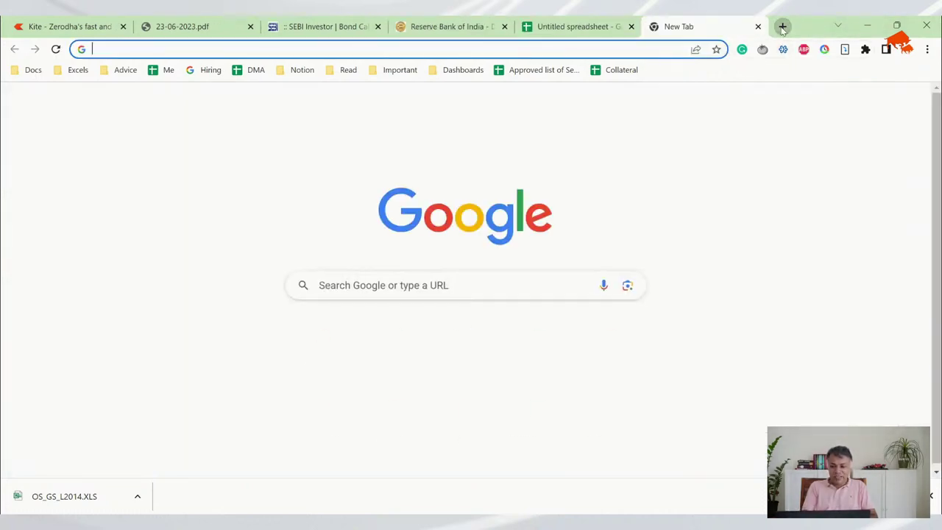
text(yield google)
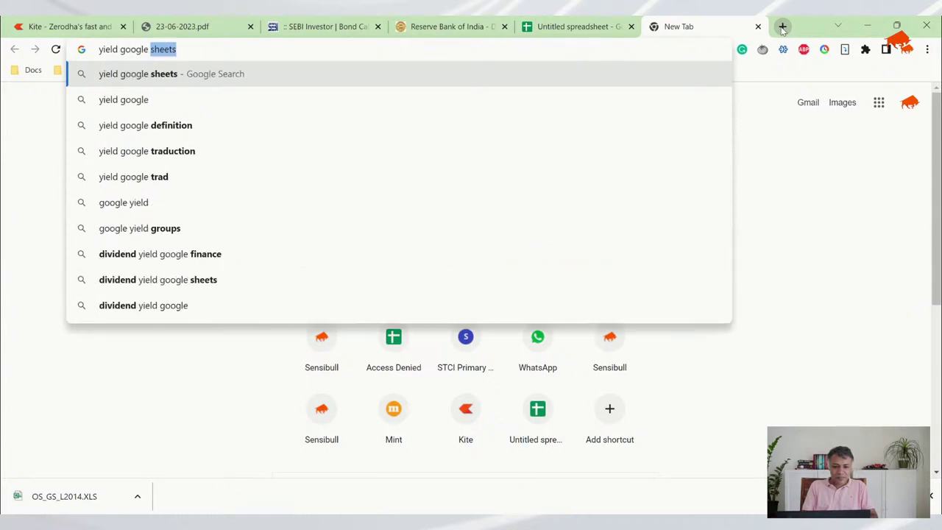
key(Return)
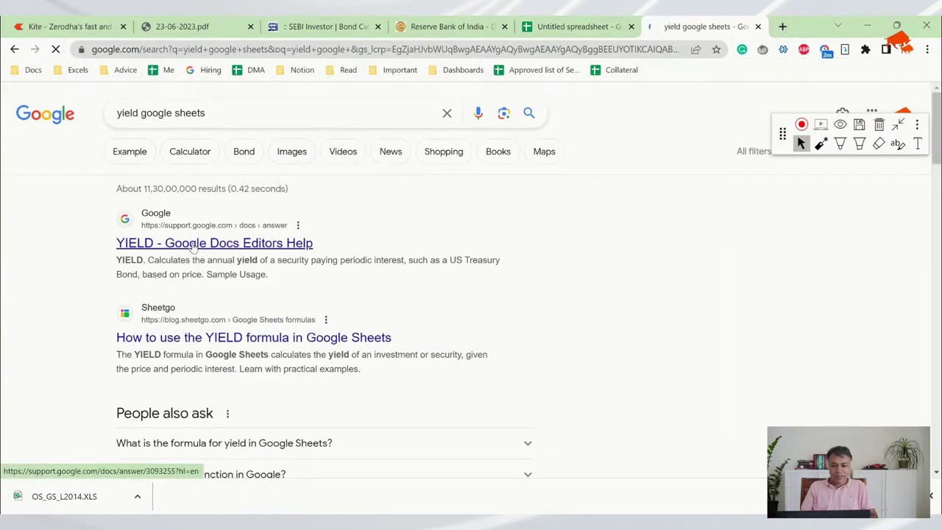
click(193, 247)
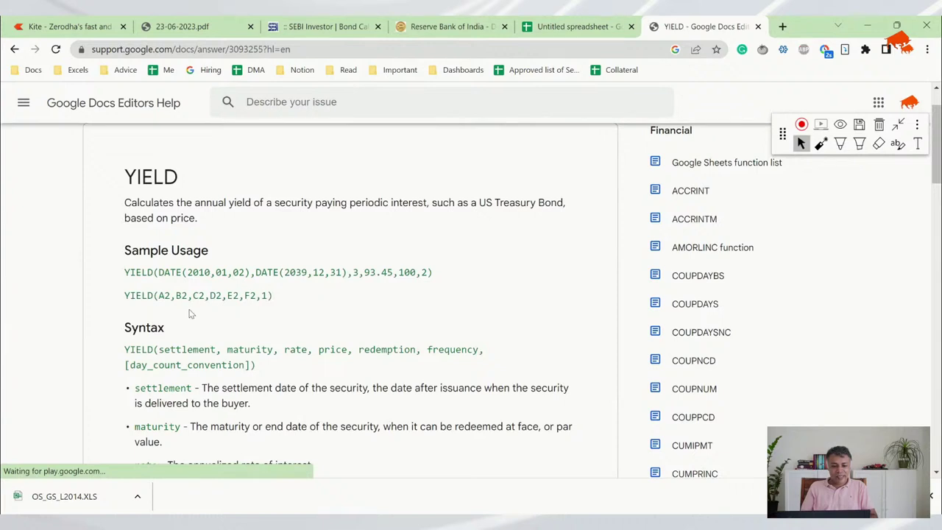
Step: Read the YIELD function's syntax, its arguments and the available day count conventions in the help article
scroll(190, 313, down, 2)
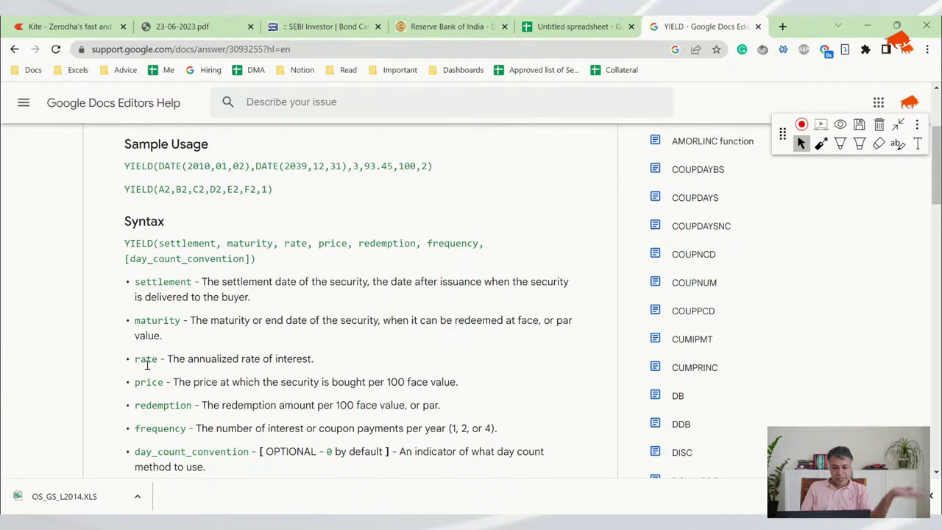
scroll(144, 379, down, 1)
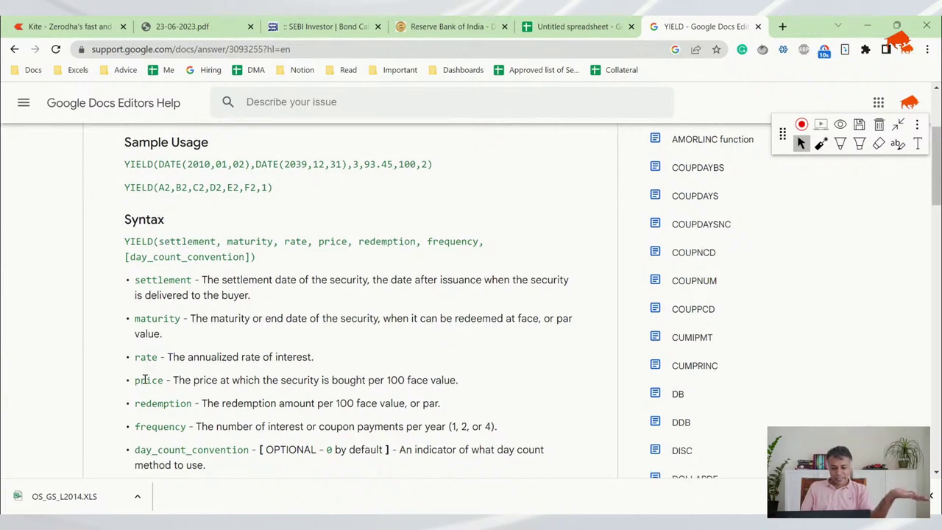
scroll(145, 379, down, 1)
scroll(145, 379, down, 1)
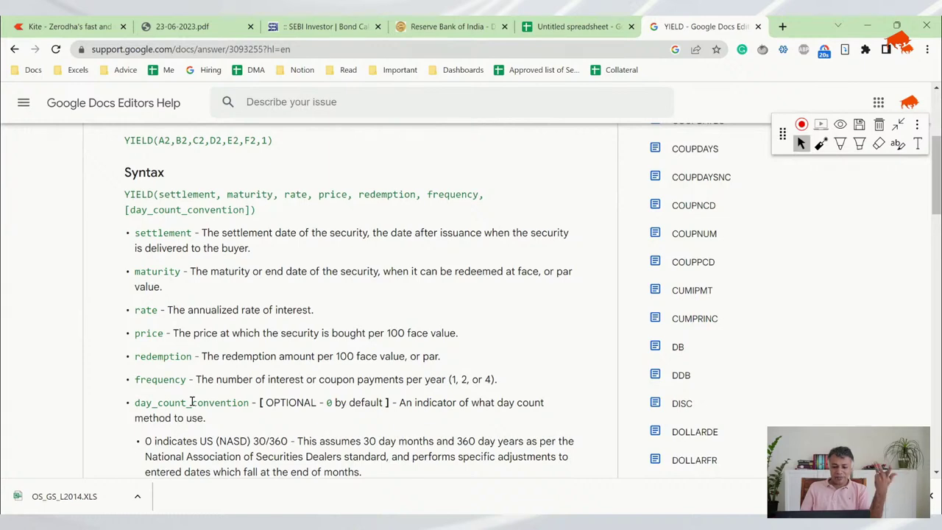
scroll(191, 401, down, 3)
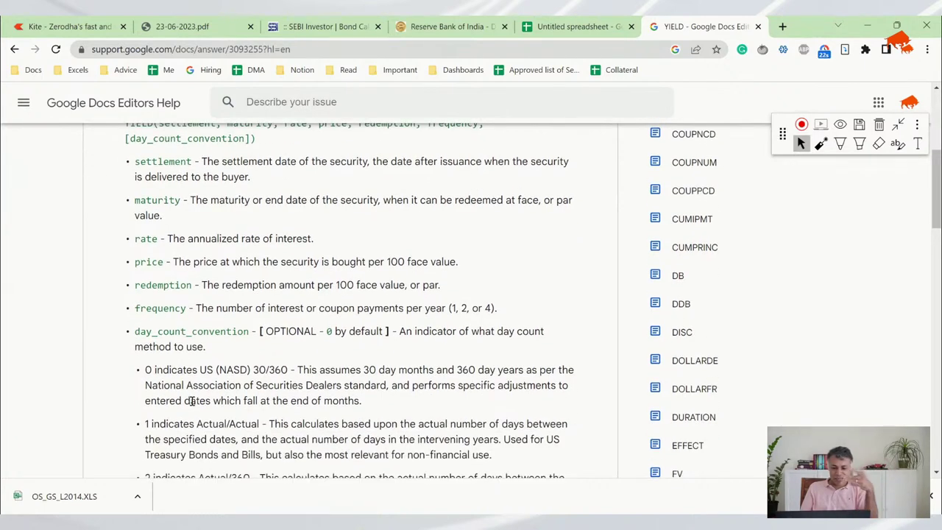
scroll(198, 399, down, 1)
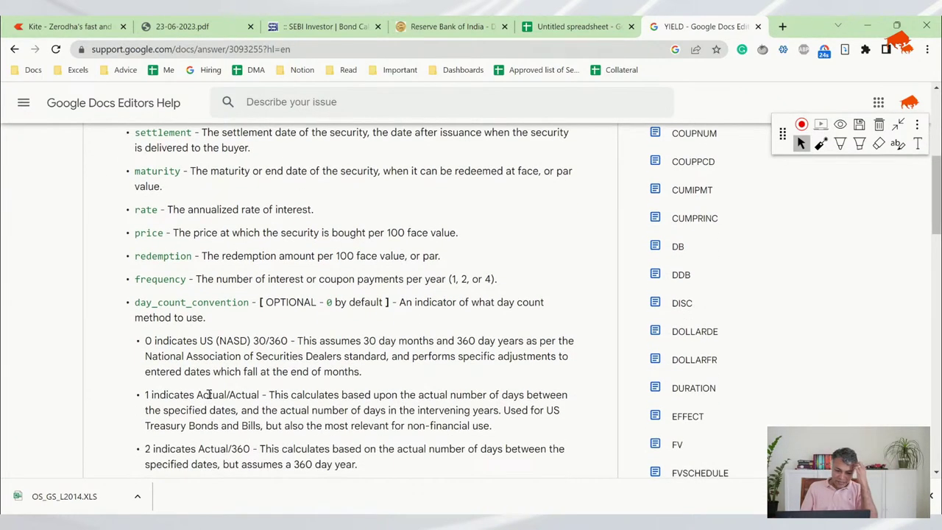
scroll(209, 394, down, 2)
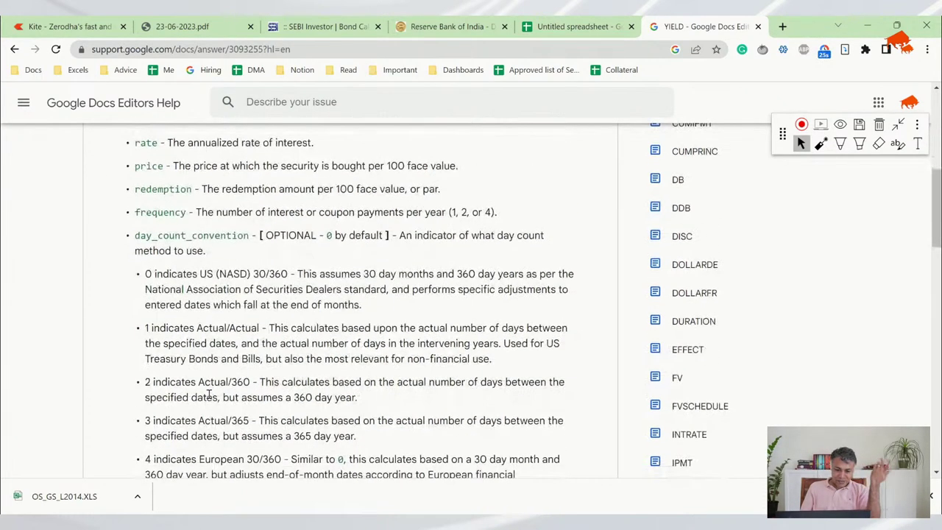
double_click(173, 425)
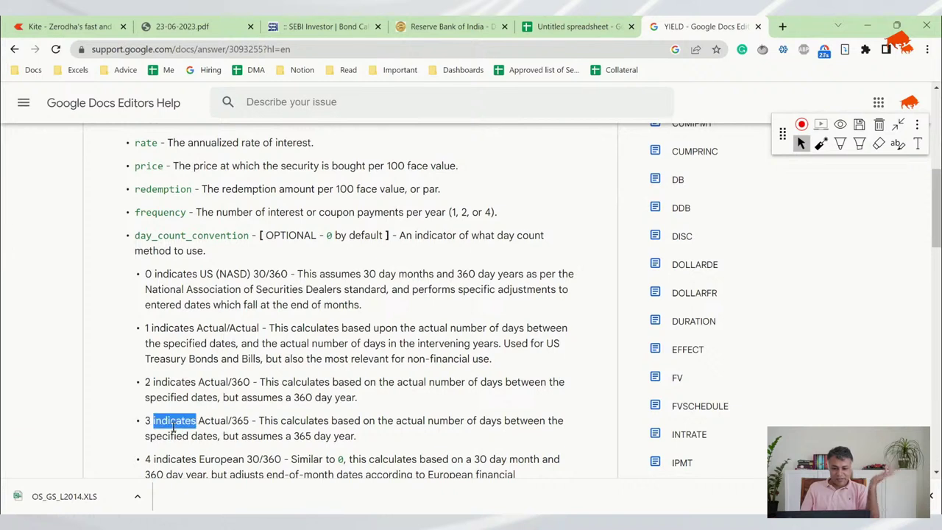
Step: Start a YIELD formula in cell C11 of the untitled spreadsheet with 27-06-2023 as the settlement date
click(576, 26)
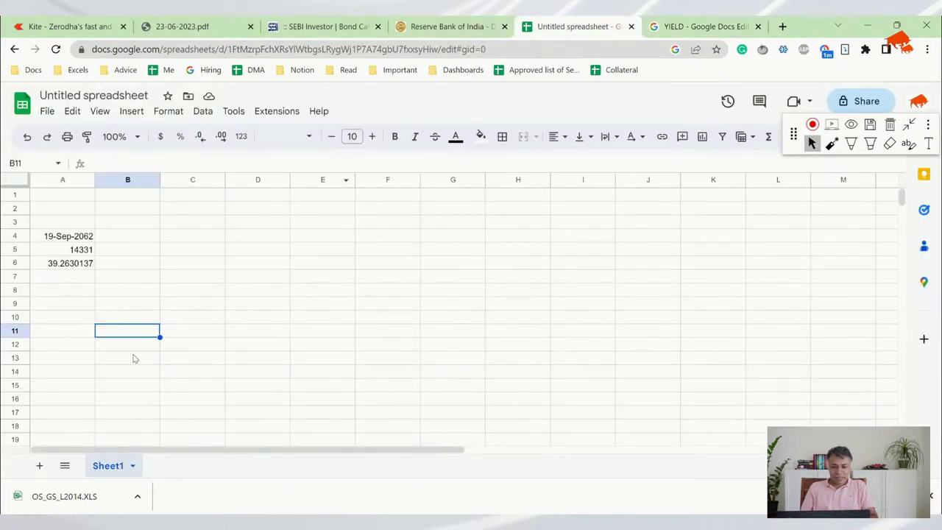
key(Right)
text(=)
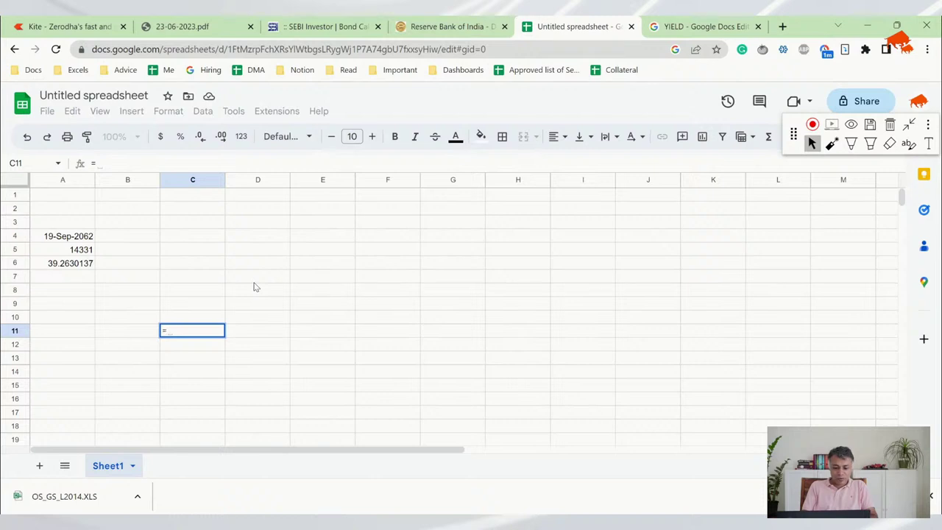
text(yie)
key(Tab)
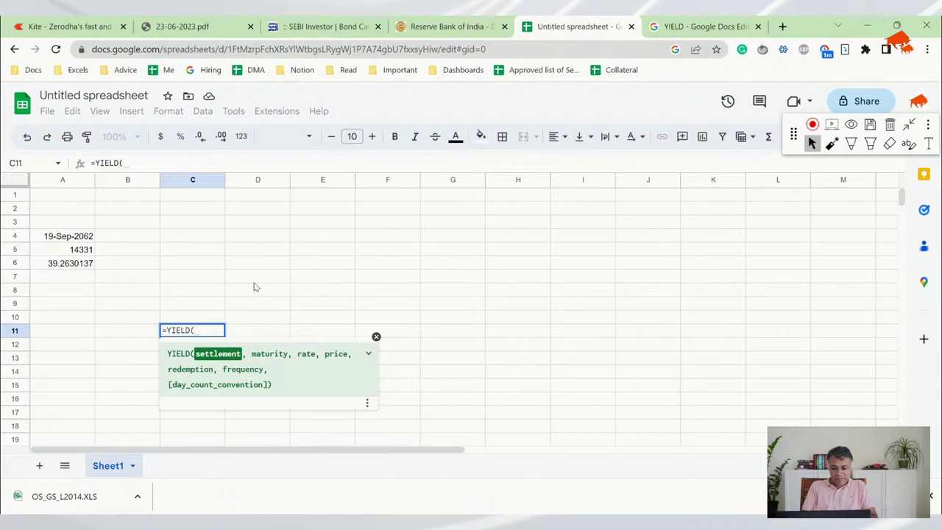
text(2)
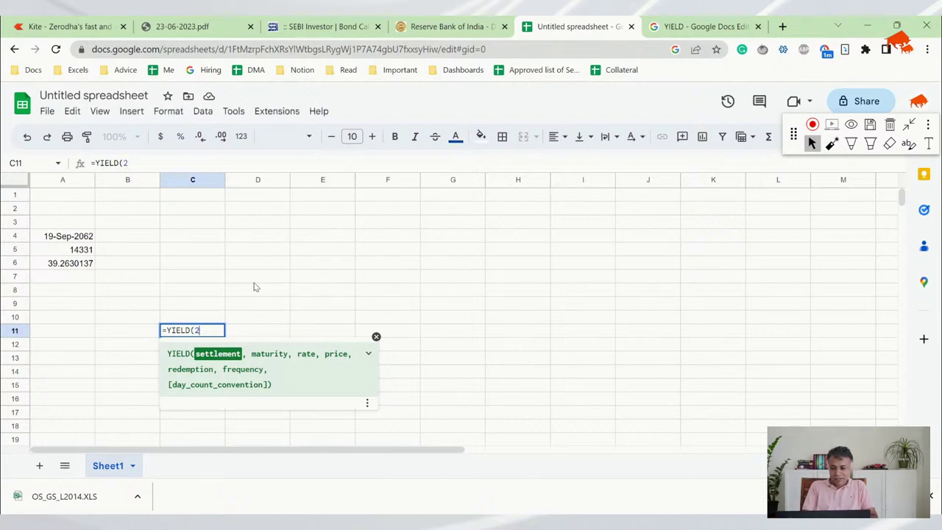
text(67-ju)
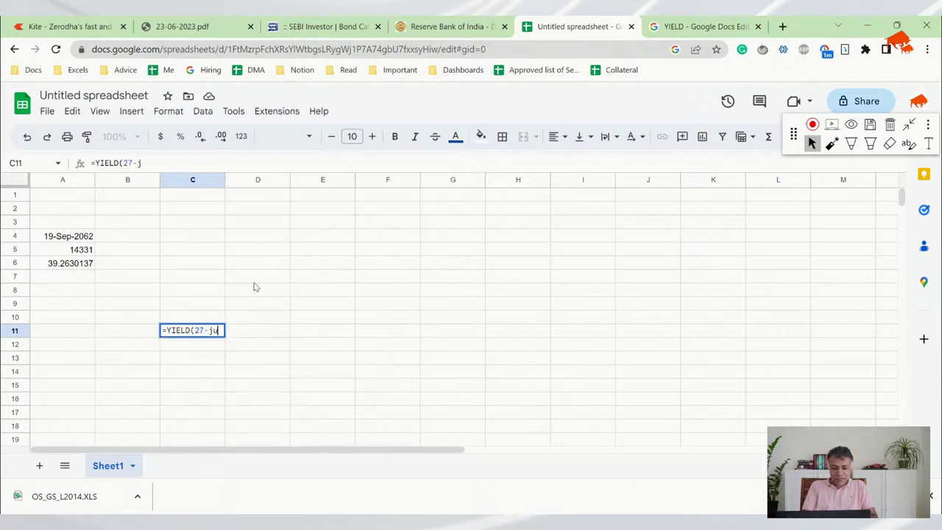
key(BackSpace)
key(BackSpace)
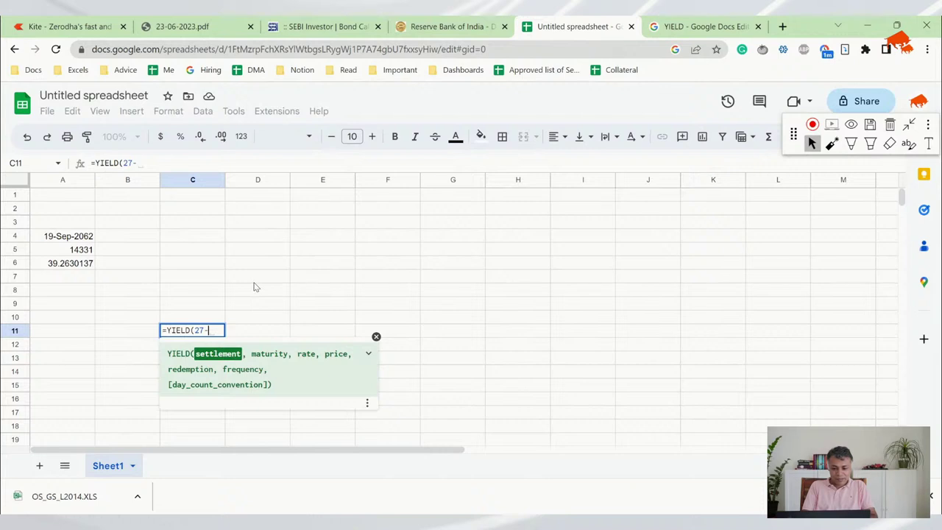
text(06)
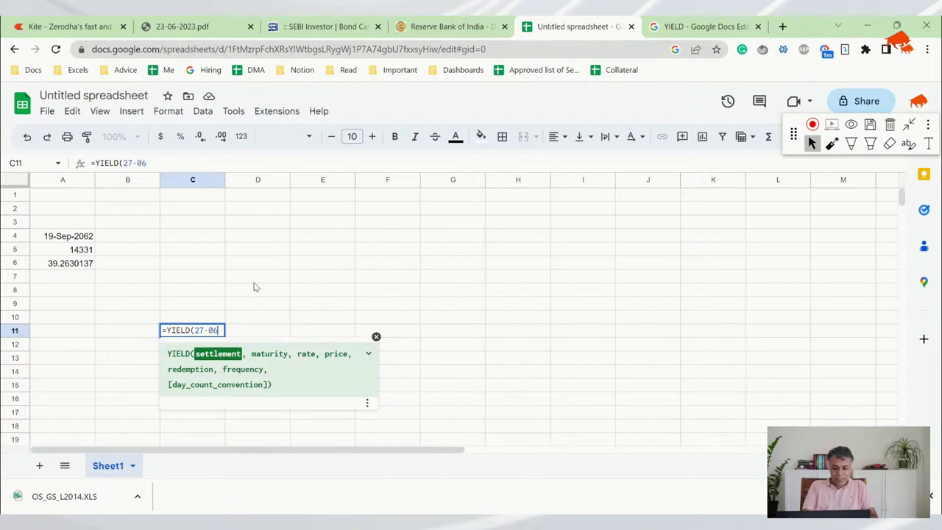
text(-2023)
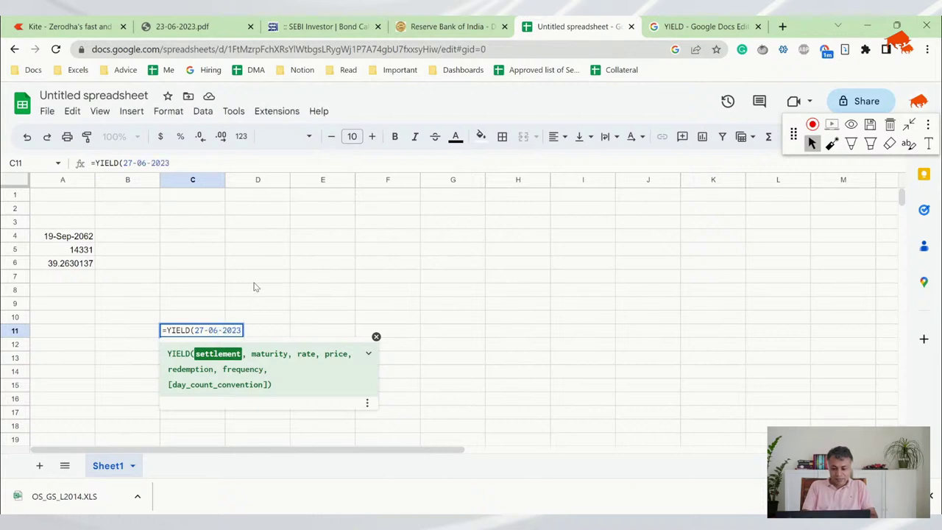
Step: Add 19-09-2062 as the maturity date in the YIELD formula
text(, )
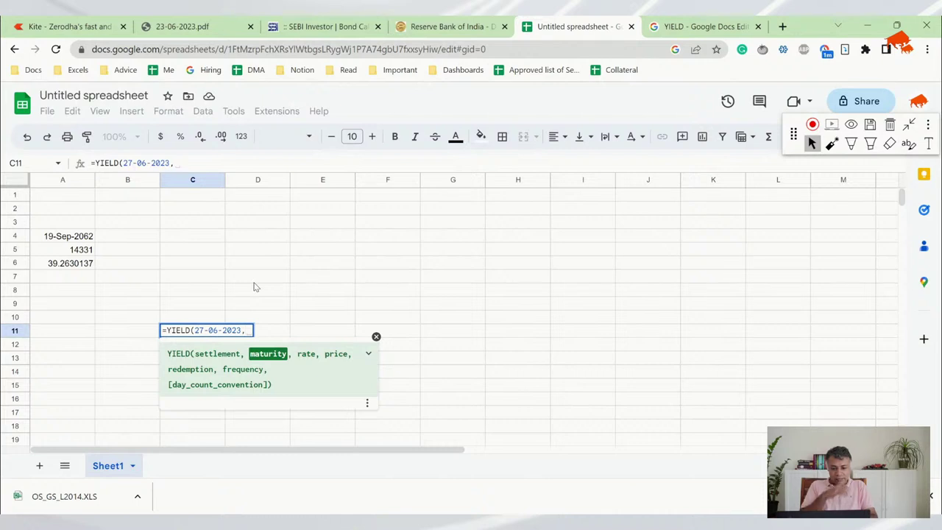
text(19-)
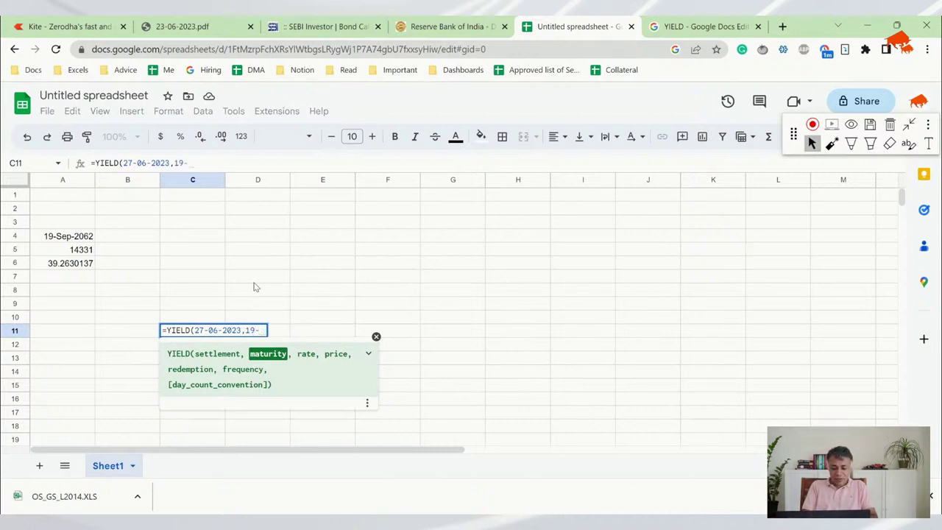
text(09-20)
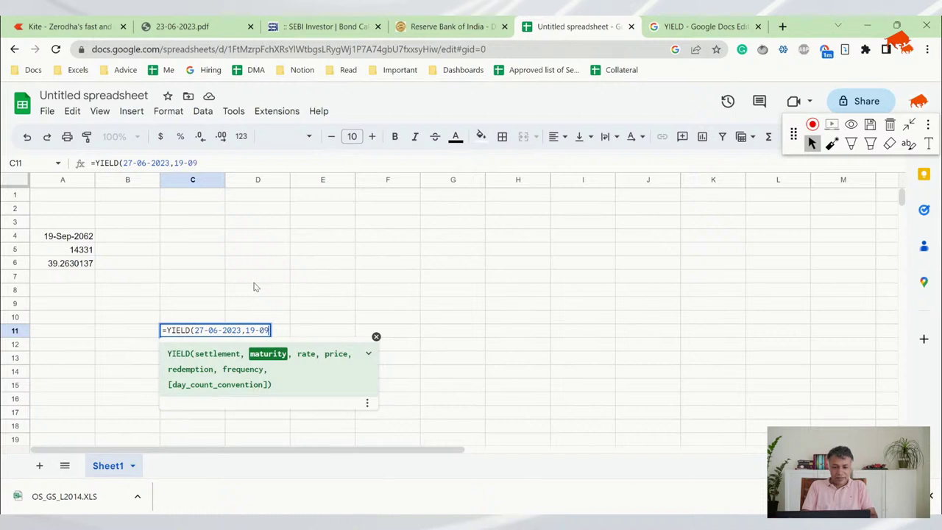
text(62)
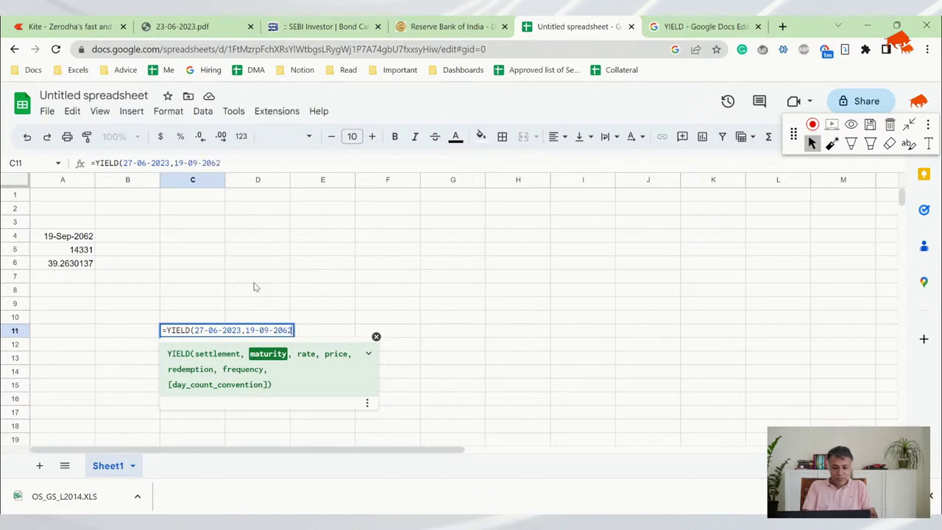
text(,)
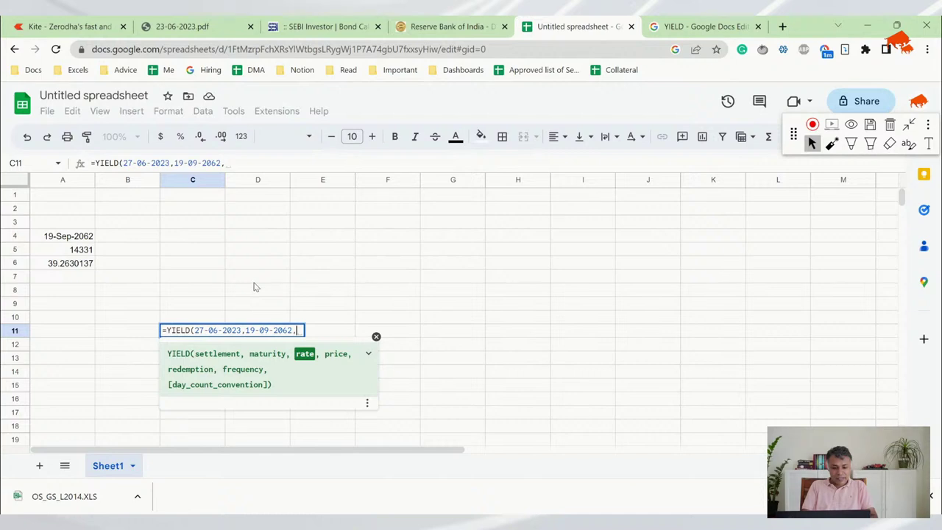
Step: Add 7.4 as the rate and 101.02 as the price in the YIELD formula, taking the 07.40 GS 2062 price from 23-06-2023.pdf
text(7.4)
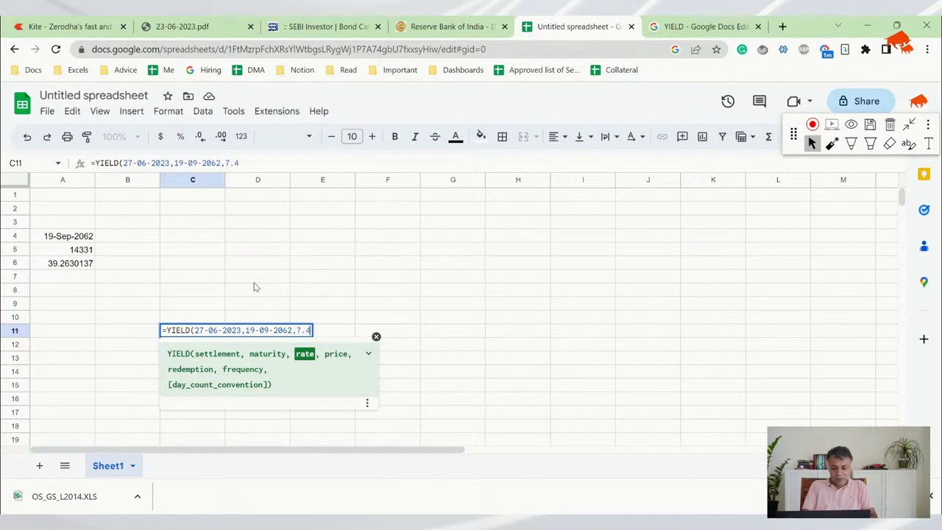
text(,)
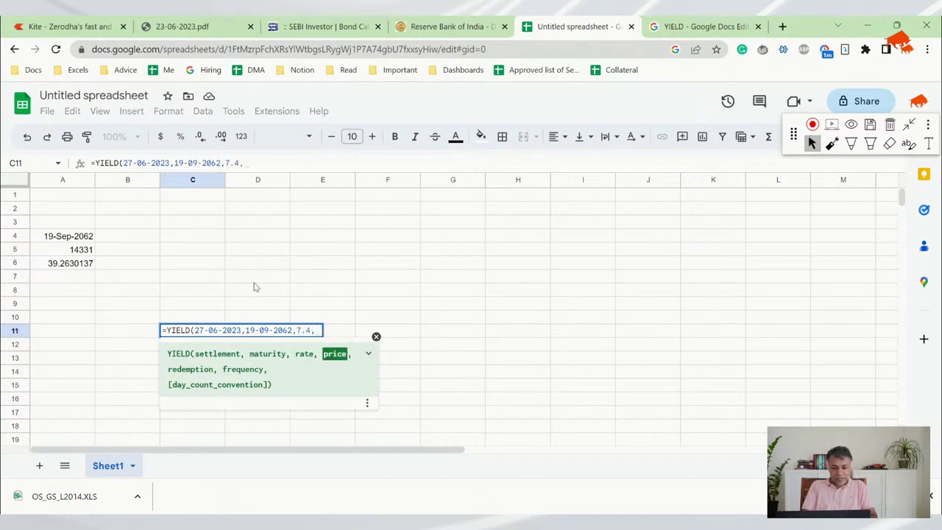
text(10)
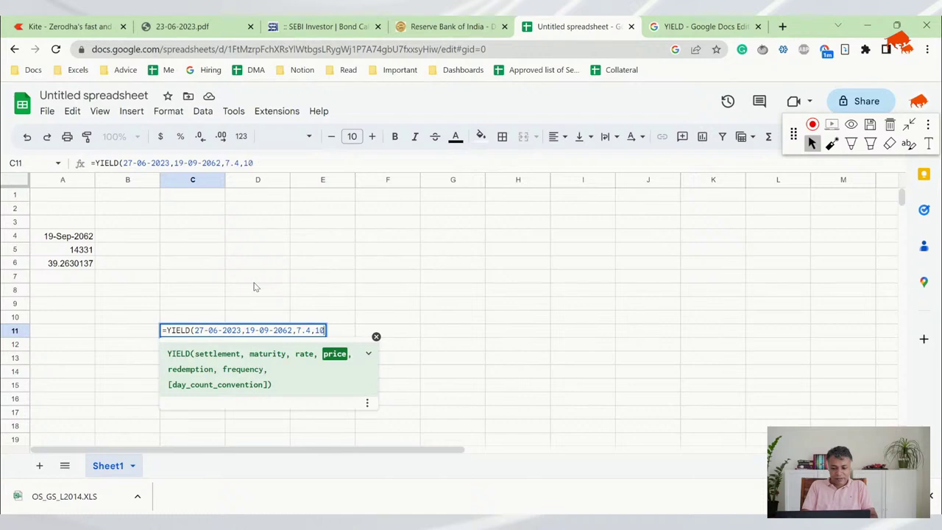
text(1)
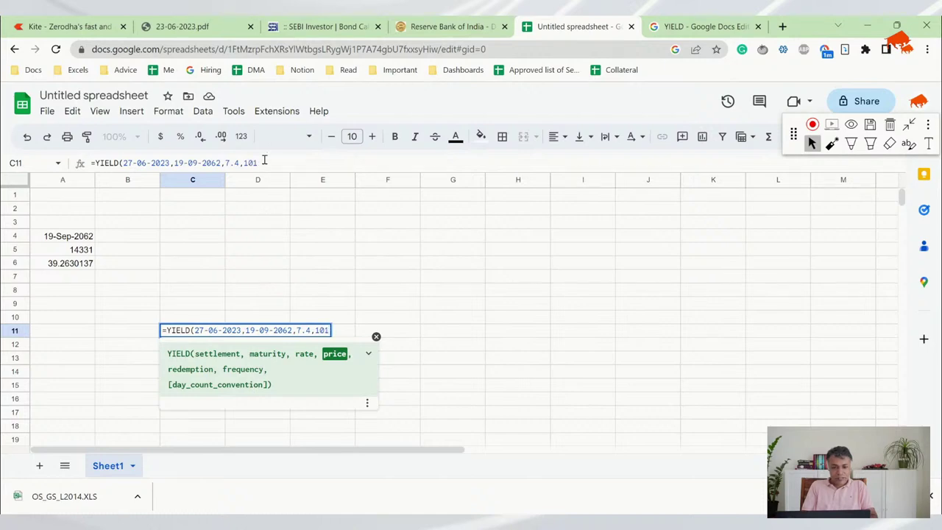
click(178, 24)
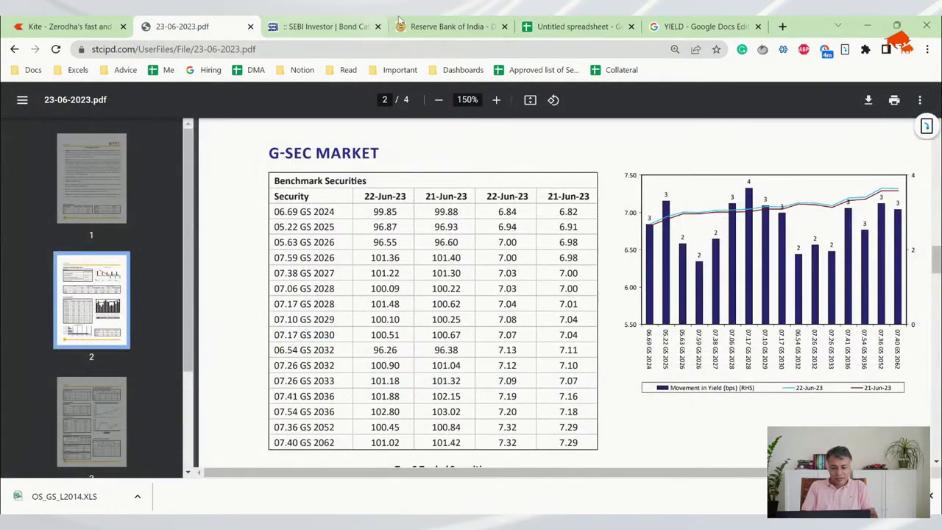
click(576, 25)
text(.0)
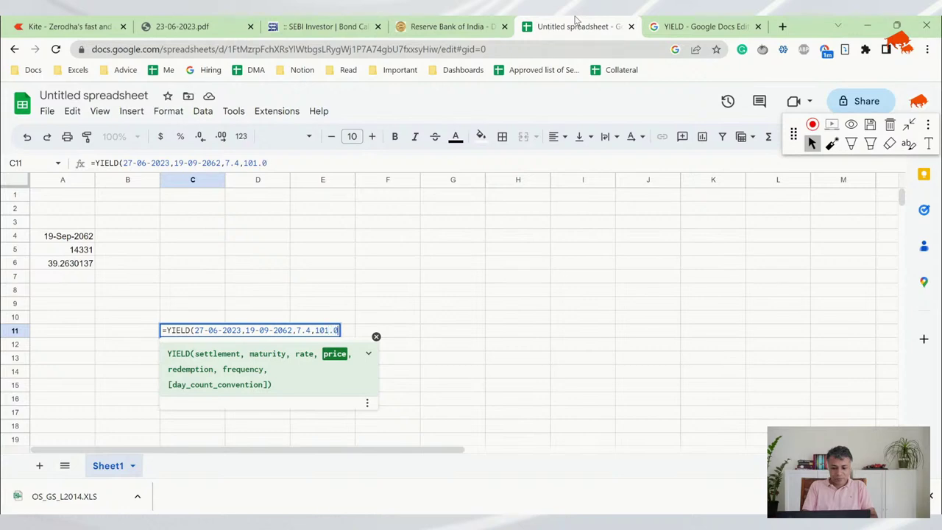
text(2,)
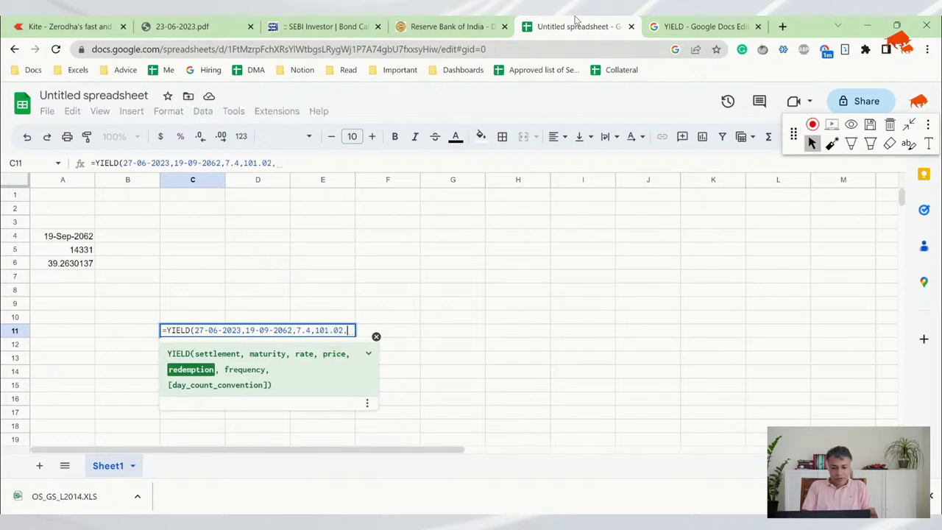
Step: Check the remaining arguments in the YIELD help article, and add 100 as the redemption and 2 as the frequency in the formula
click(709, 20)
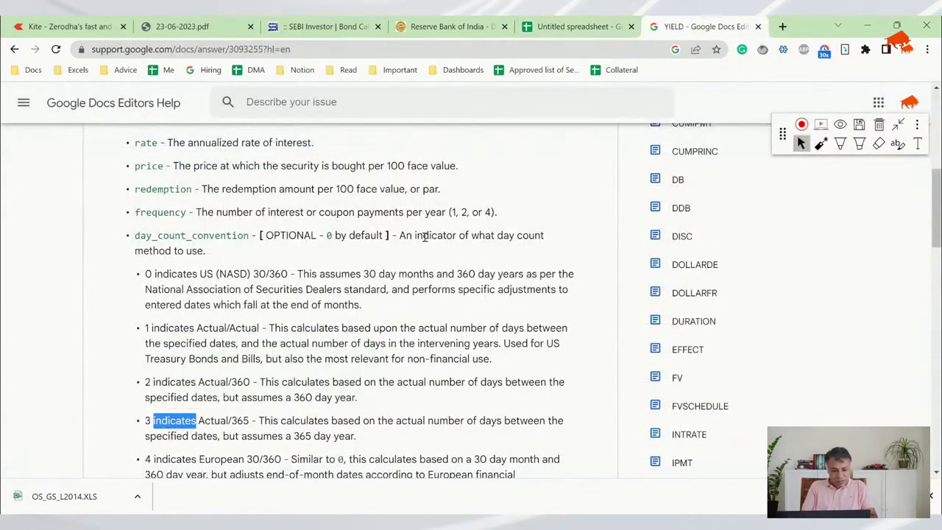
scroll(424, 236, up, 1)
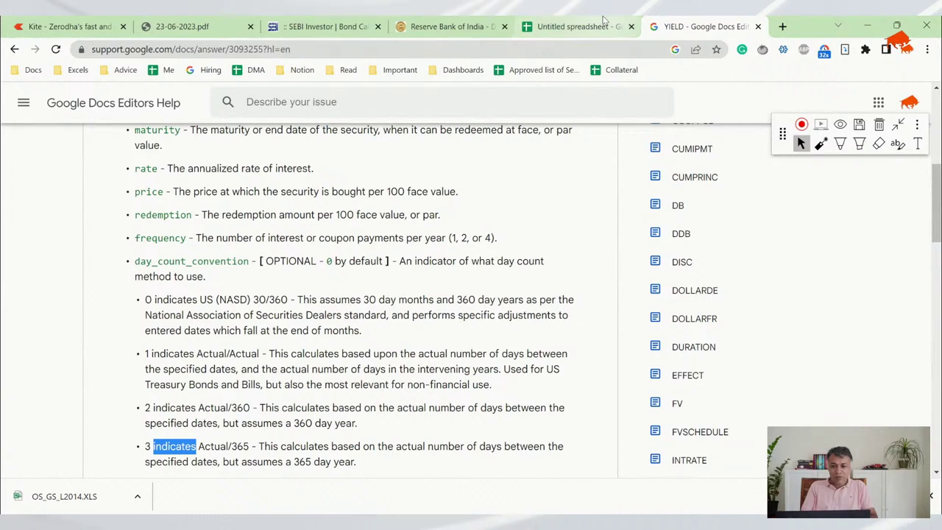
mouse_move(598, 19)
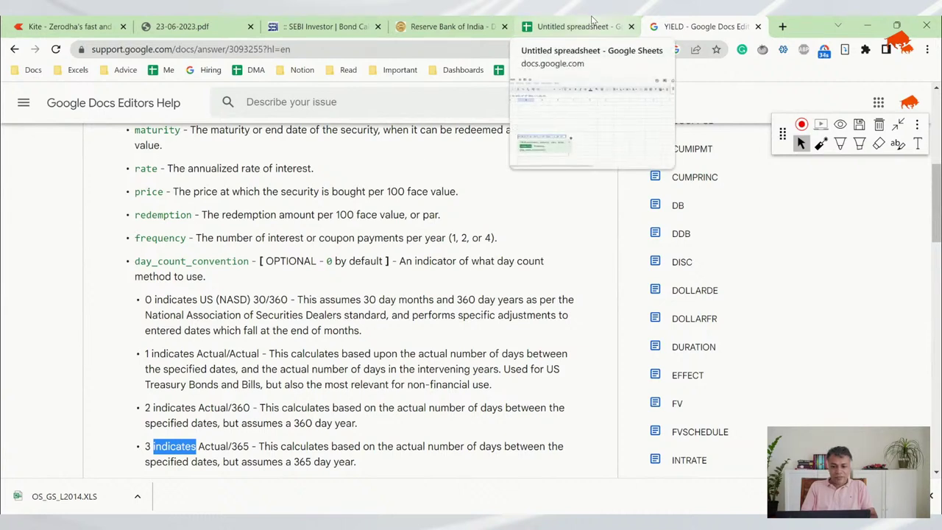
click(593, 20)
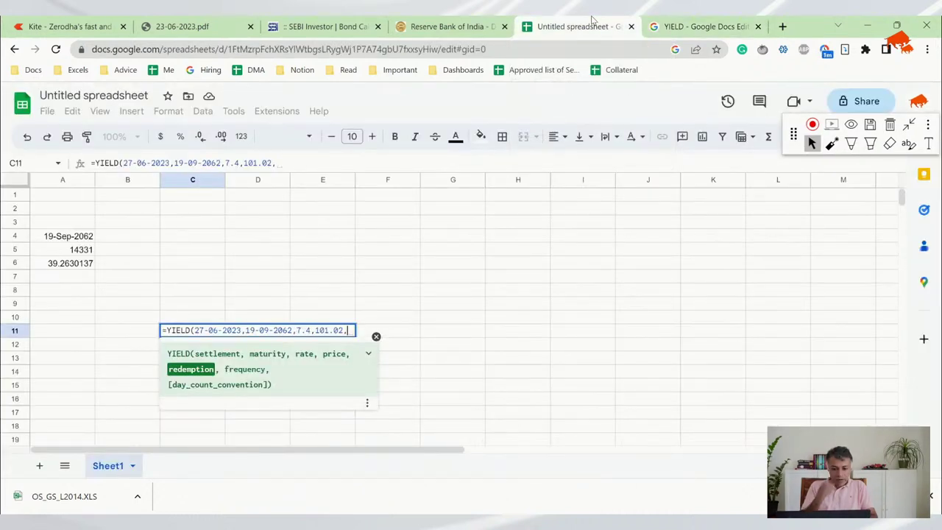
text(00)
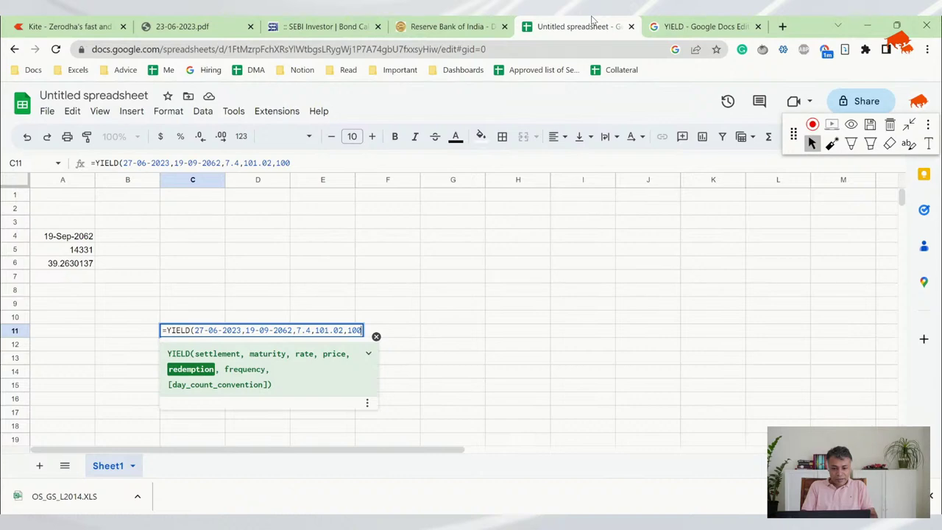
text(,2,)
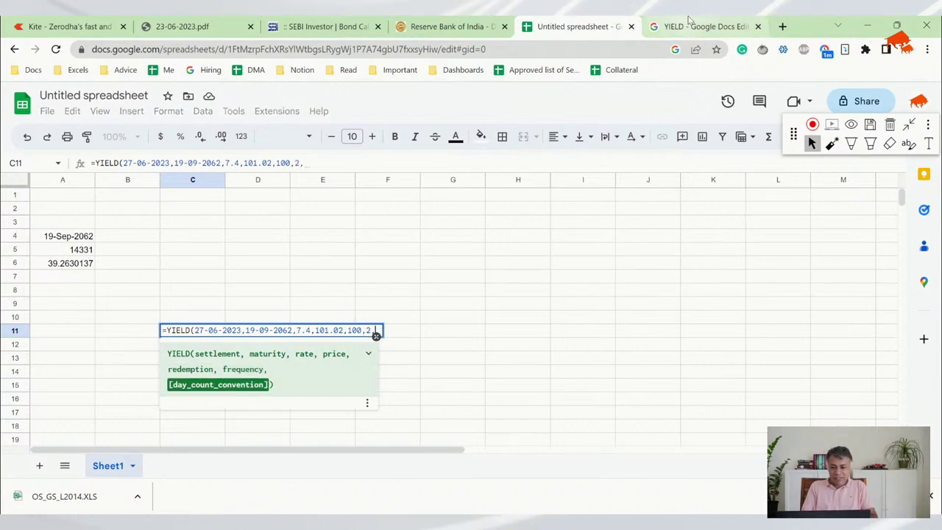
Step: Recheck the day count options in the help article and finish the YIELD formula with day count convention 3
key(ctrl+Tab)
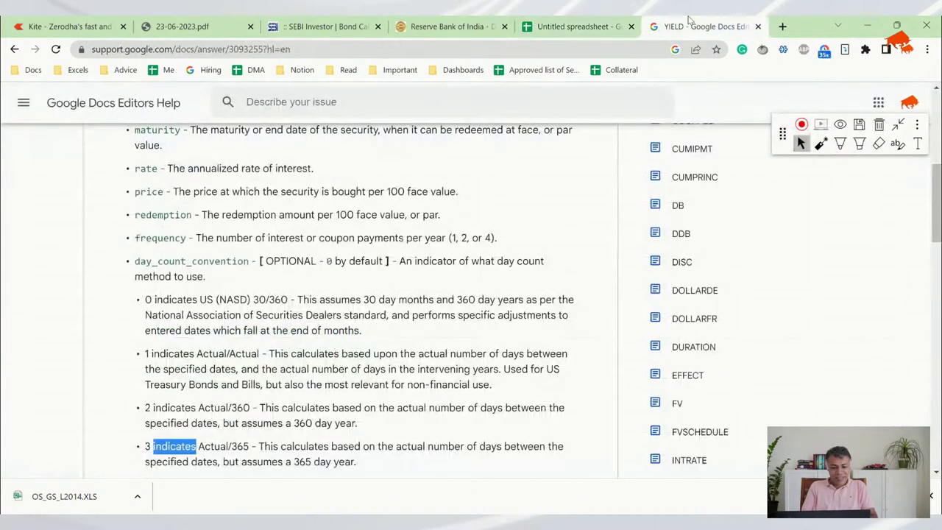
click(574, 24)
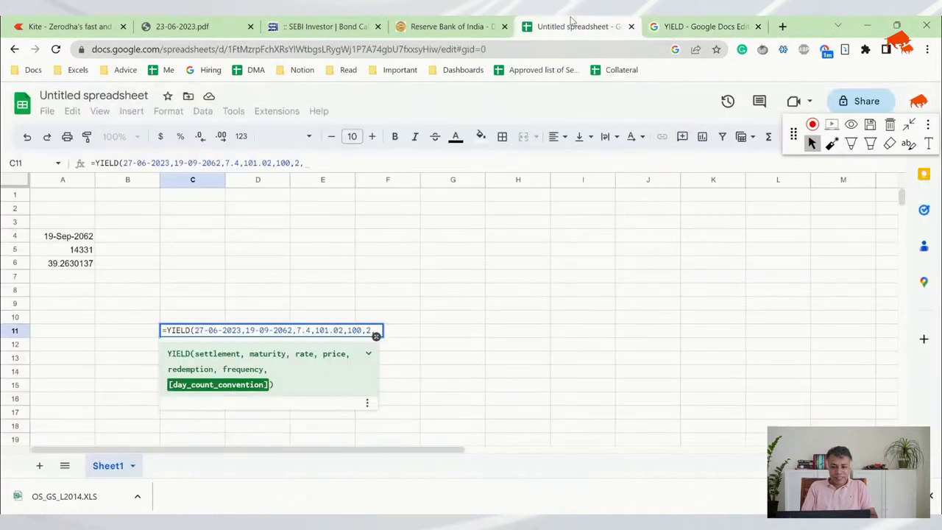
text(3))
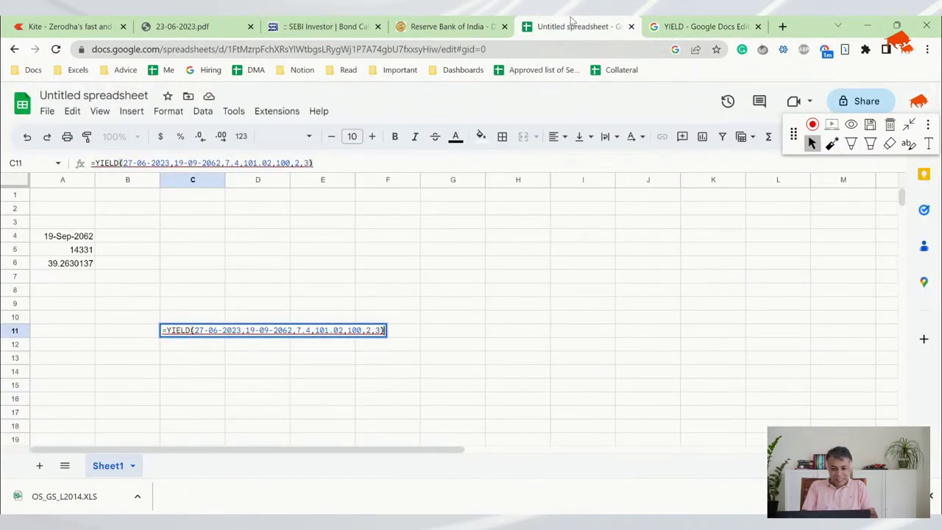
key(Return)
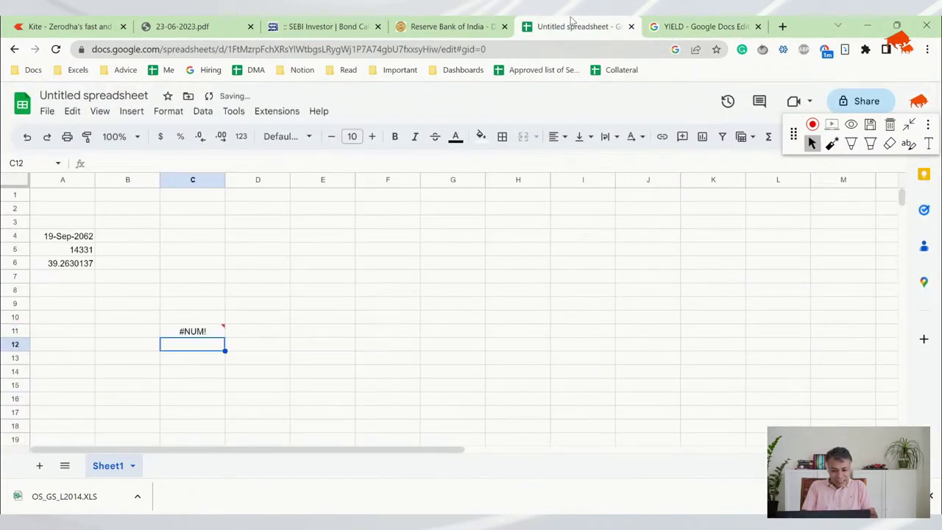
Step: Change the rate in cell C11's YIELD formula to 0.074
key(Up)
key(Return)
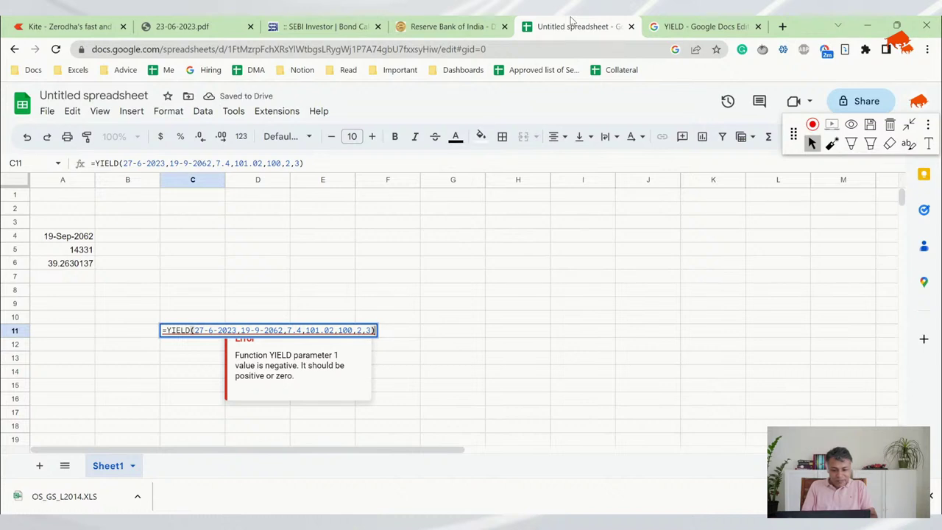
key(Left)
key(Left)
key(Left)
key(Left)
key(Left)
key(Left)
key(Left)
key(Left)
key(Left)
key(Left)
key(Left)
key(Left)
key(Left)
key(Left)
key(Left)
key(Left)
key(Left)
key(Left)
key(Left)
key(Left)
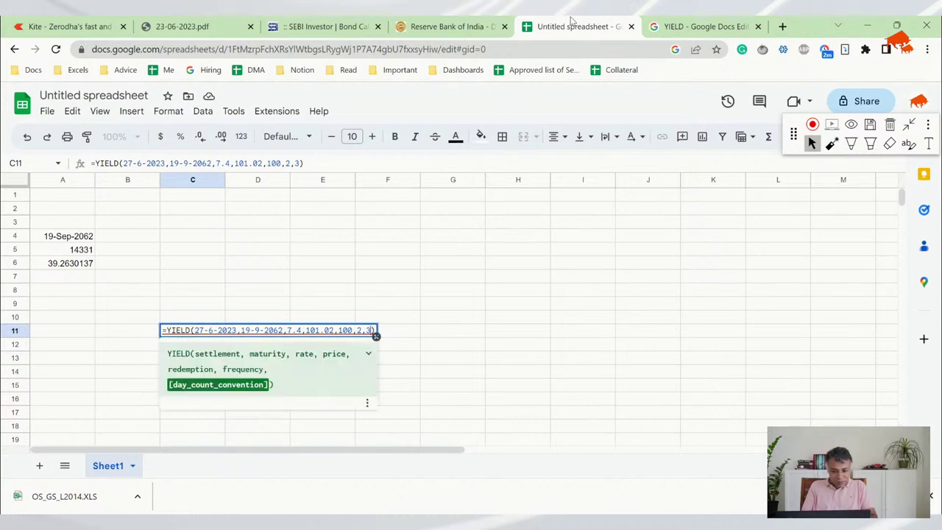
key(Home)
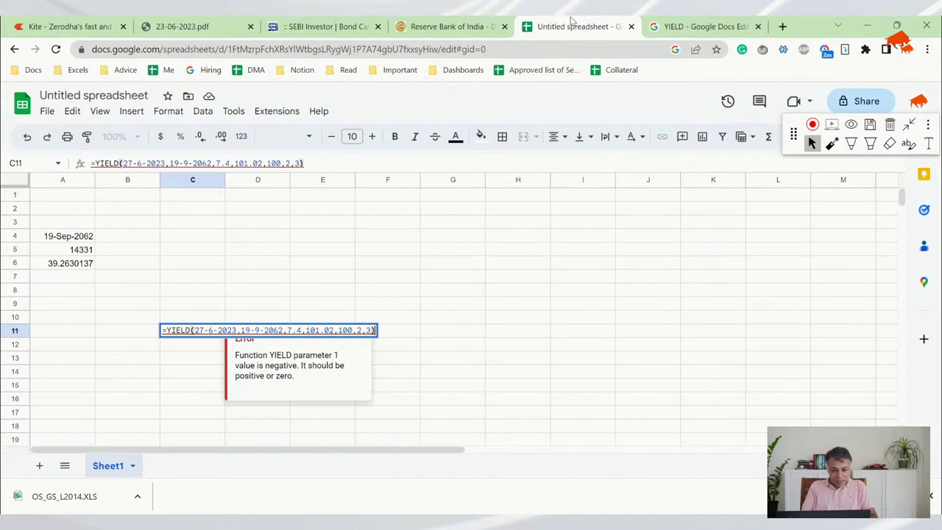
key(End)
key(Left)
key(Left)
key(Left)
key(Left)
key(Left)
key(Left)
key(Left)
key(Left)
key(Left)
key(Left)
key(Left)
key(Left)
key(Left)
key(Left)
key(Left)
key(Left)
key(Left)
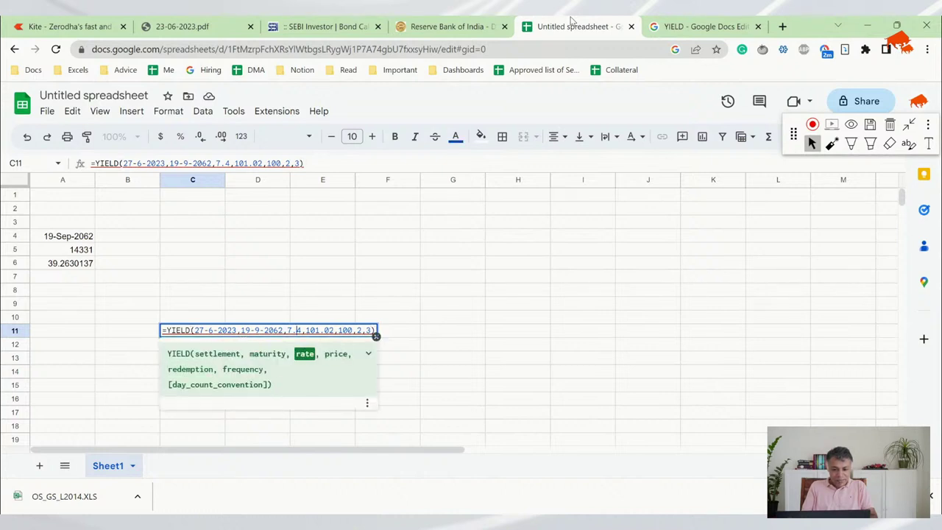
key(BackSpace)
key(BackSpace)
text(0.07)
key(Return)
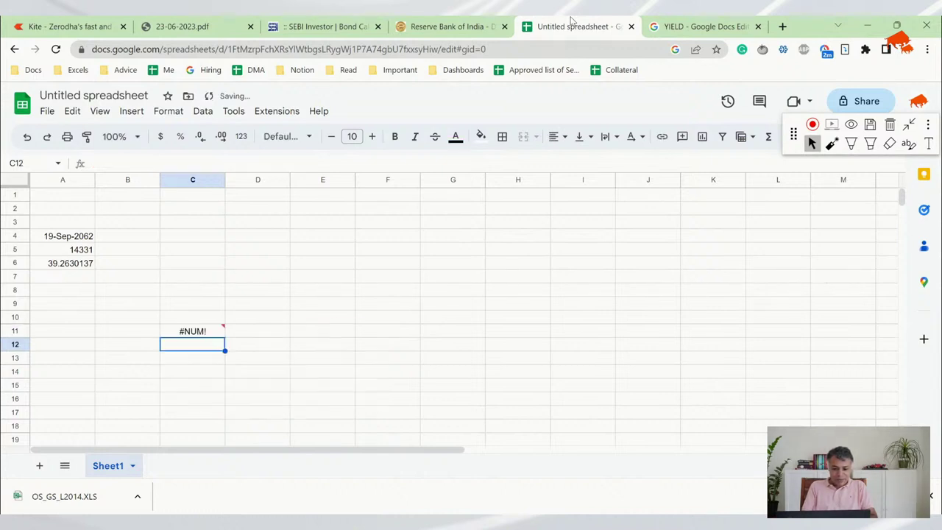
Step: Check the settlement date argument in C11's YIELD formula against the help article's notes on dates and its general usage example
key(Up)
key(Return)
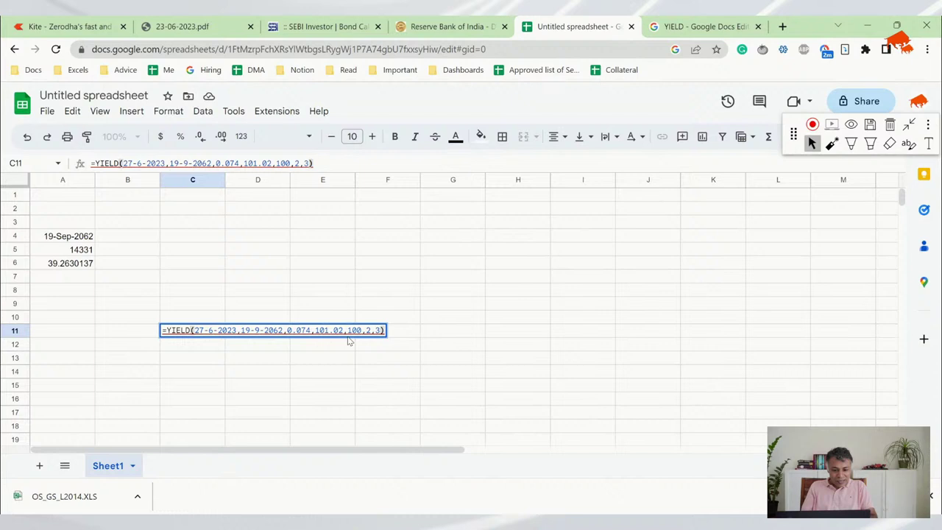
click(218, 331)
key(Left)
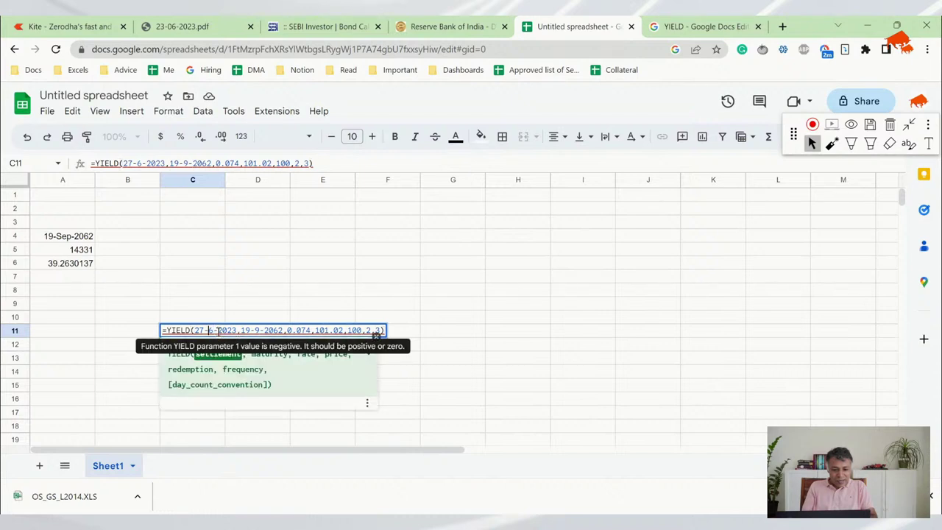
key(Return)
double_click(218, 330)
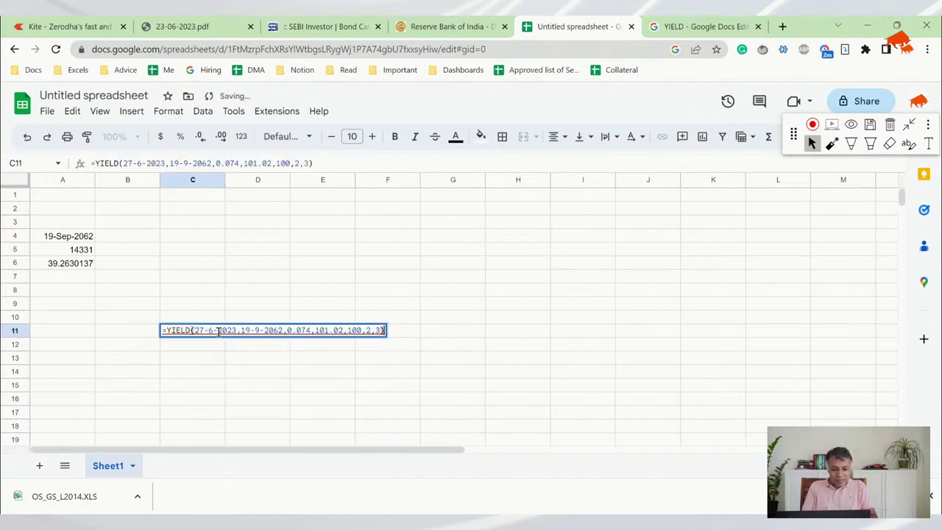
click(687, 24)
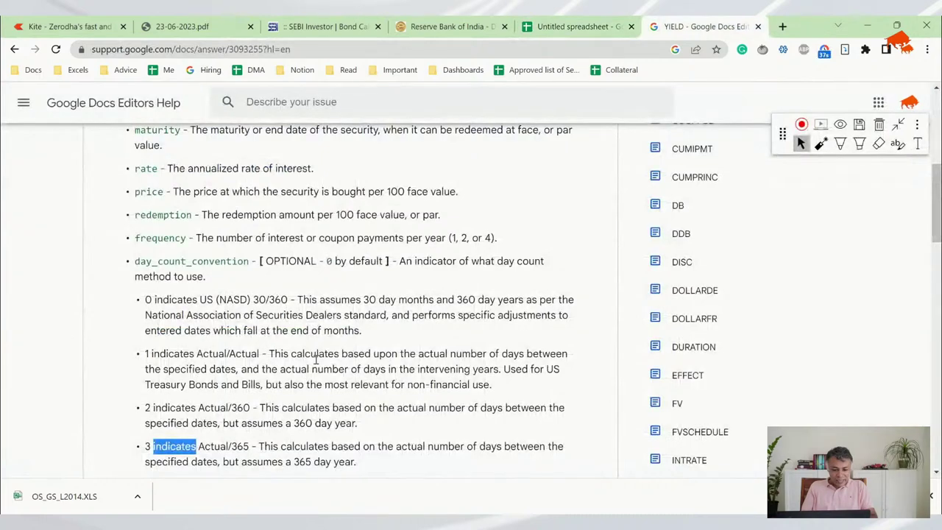
scroll(316, 363, down, 2)
scroll(317, 363, down, 3)
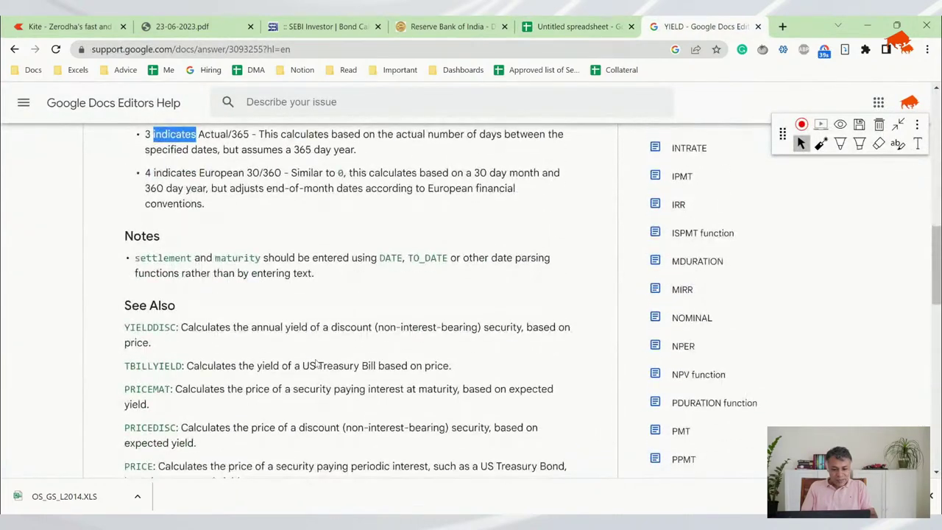
scroll(316, 363, down, 1)
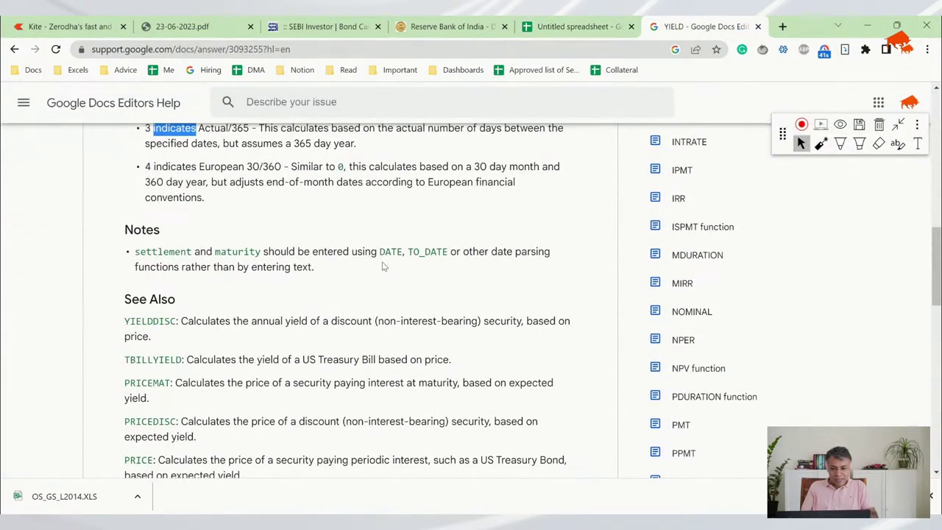
scroll(383, 266, down, 3)
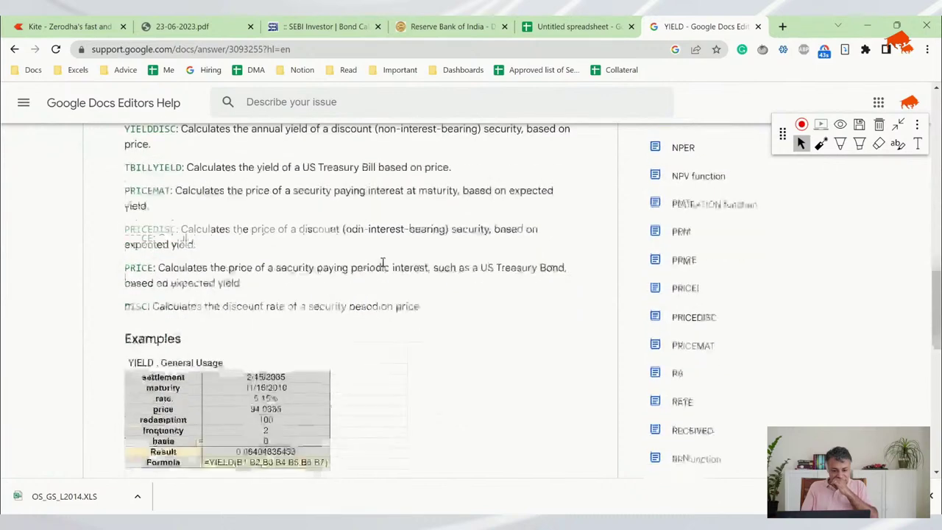
scroll(306, 334, down, 1)
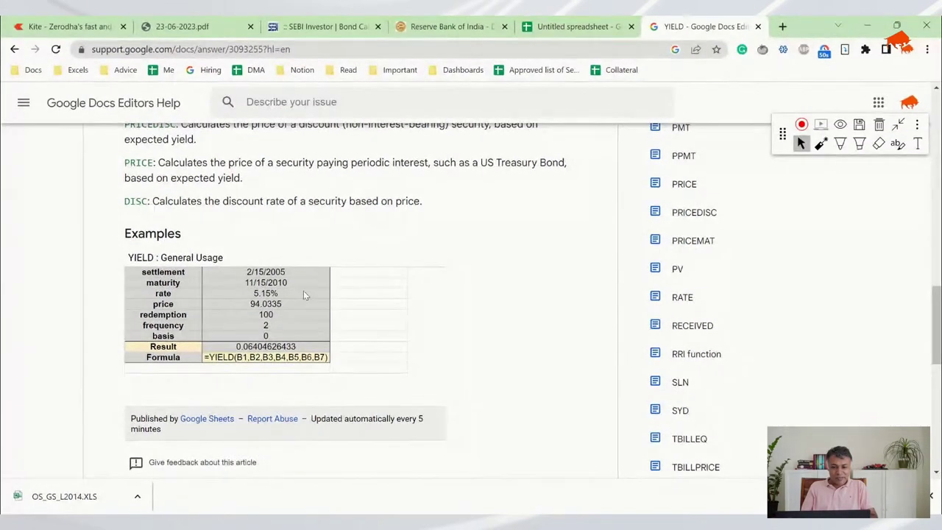
Step: Label cell A14 Settlement and calculate the settlement date 6/27/2023 in B14 with the TODAY function and a two-day offset
click(581, 27)
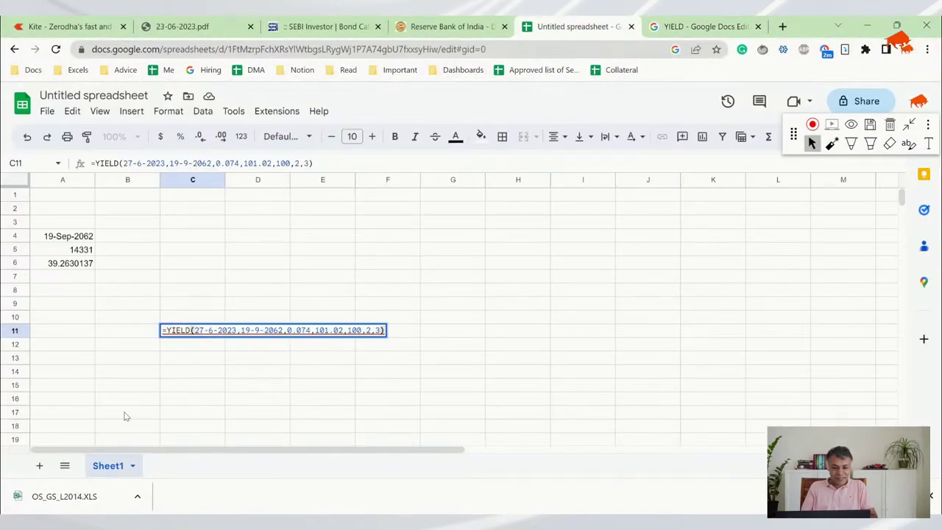
key(Escape)
click(66, 373)
text(S)
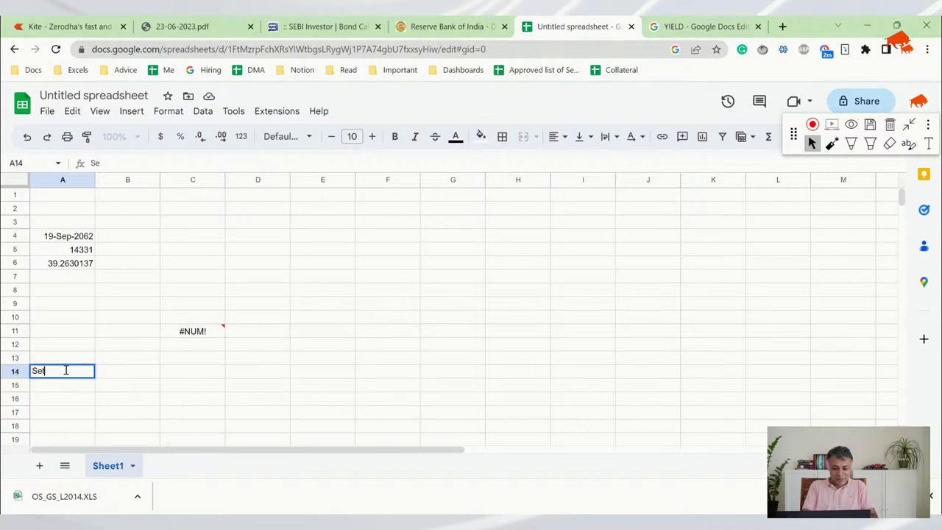
text(ettlement)
key(Tab)
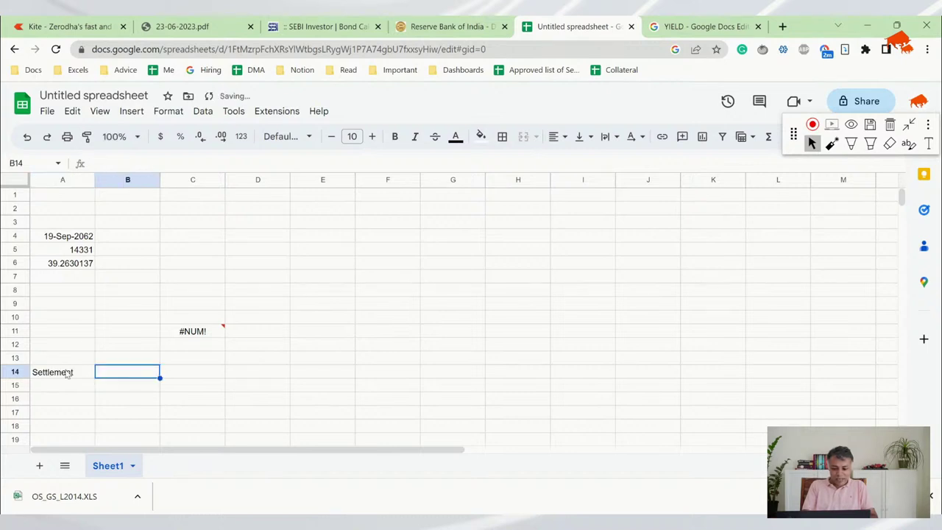
text(=today)
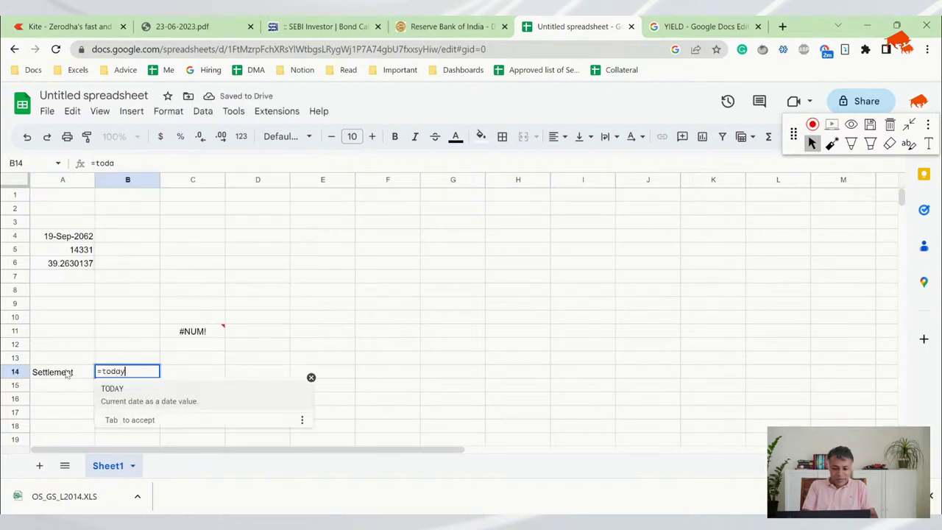
text(()-2)
key(Return)
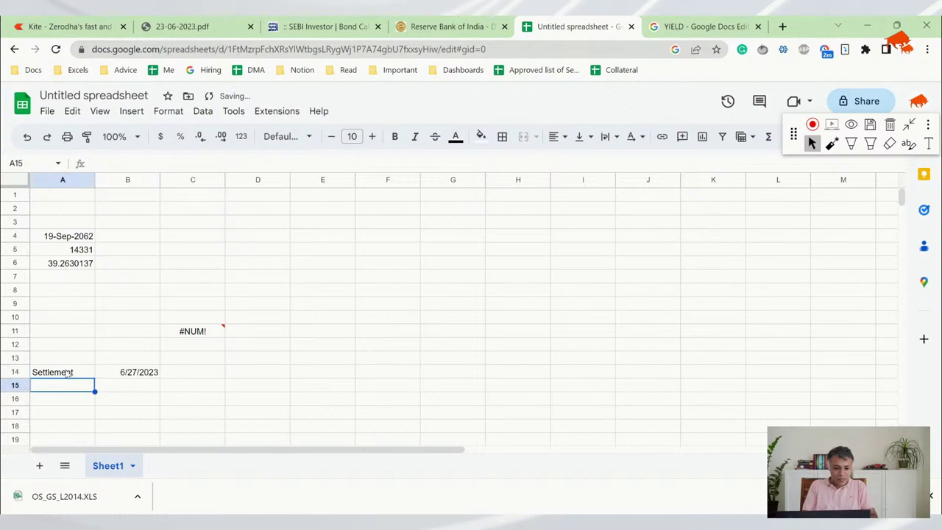
Step: Label cell A15 Maturity and copy the date 19-Sep-2062 from A4 into B15
text(Matur)
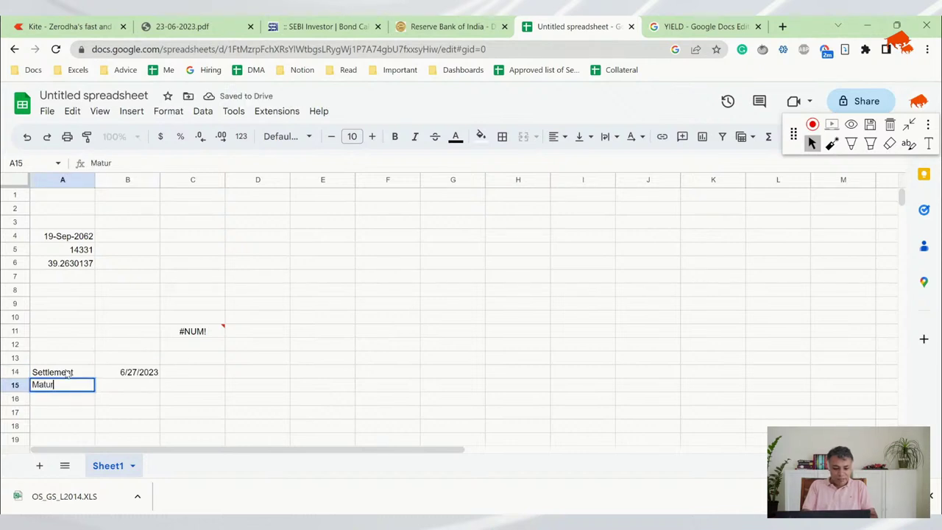
text(ity)
key(Tab)
key(Up)
key(Up)
key(Up)
key(Up)
key(Up)
key(Up)
key(Up)
key(Up)
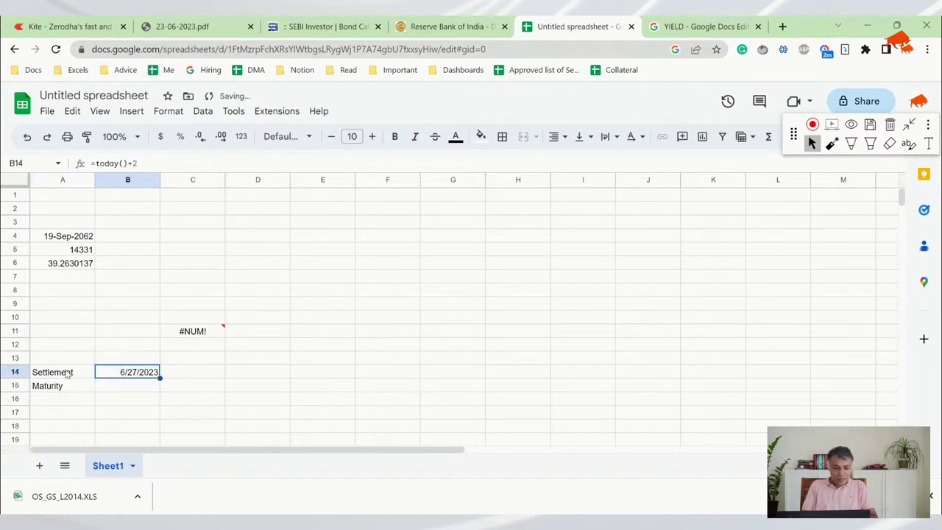
key(Up)
key(Up)
key(Up)
key(Left)
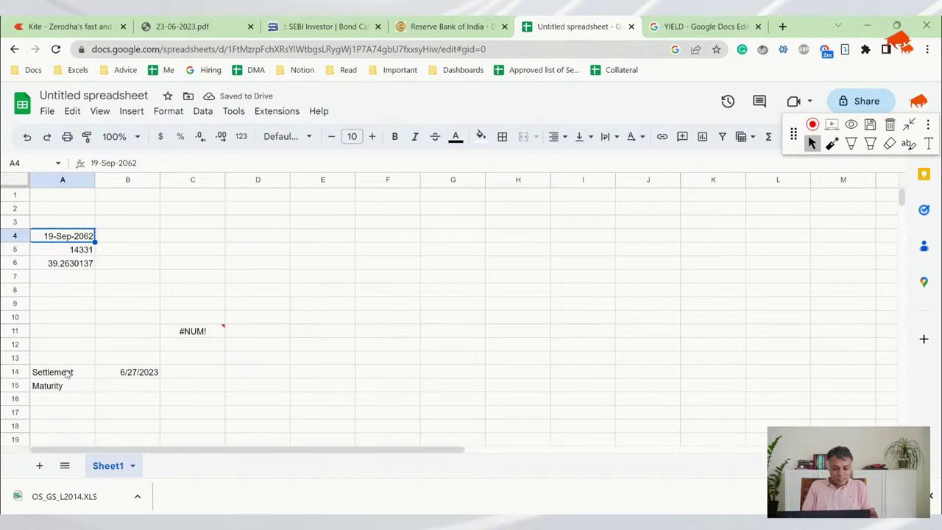
key(ctrl+c)
key(Down)
key(Down)
key(Down)
key(Down)
key(Down)
key(Down)
key(Down)
key(Down)
key(Down)
key(Down)
key(Down)
key(Down)
key(Up)
key(Right)
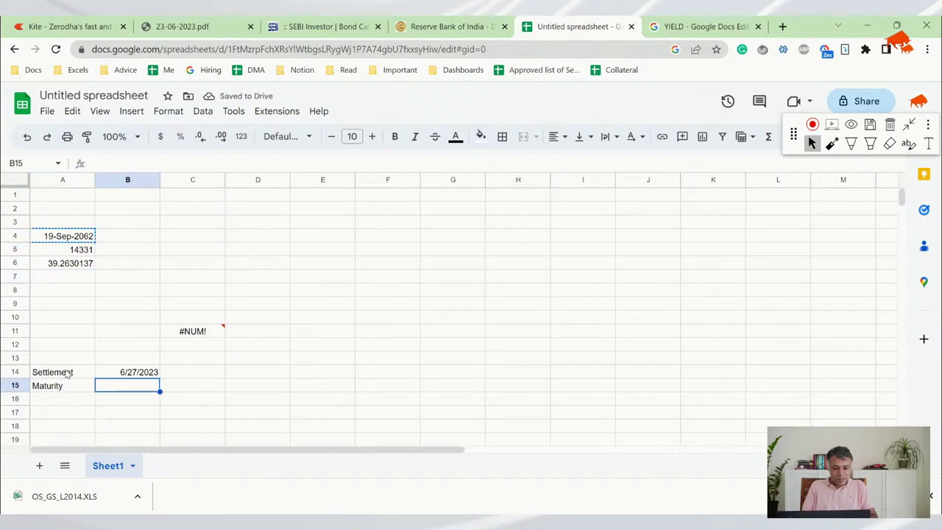
key(ctrl+v)
key(Down)
key(Left)
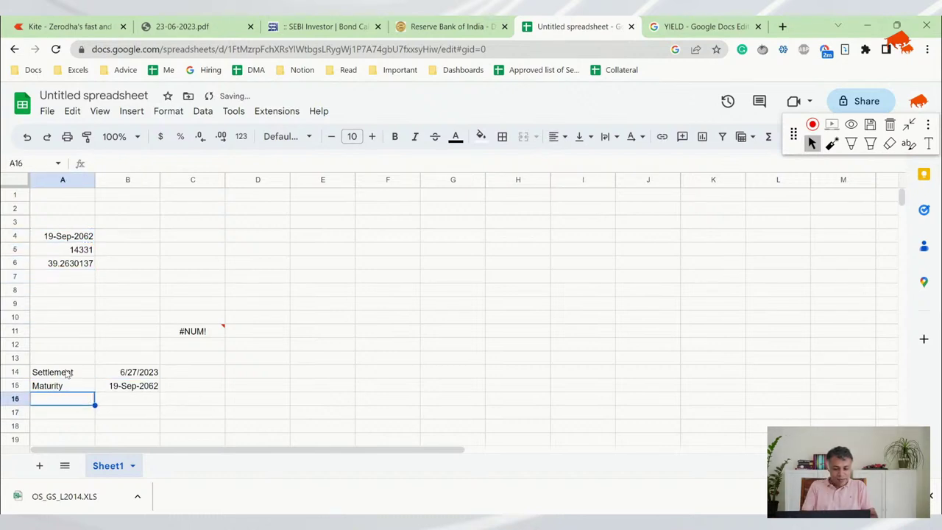
Step: Review the order of the arguments in cell C11's YIELD formula, up to the rate after the maturity date
click(179, 329)
double_click(179, 328)
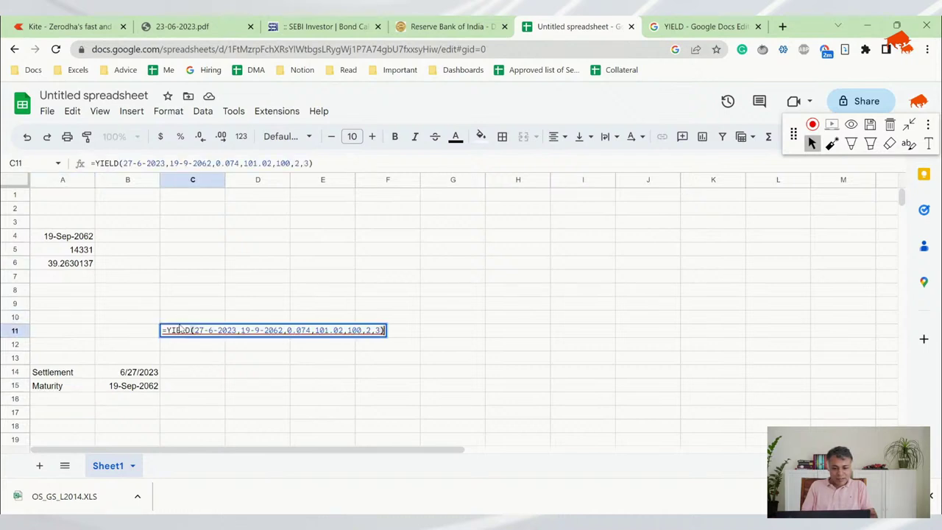
key(Escape)
double_click(179, 329)
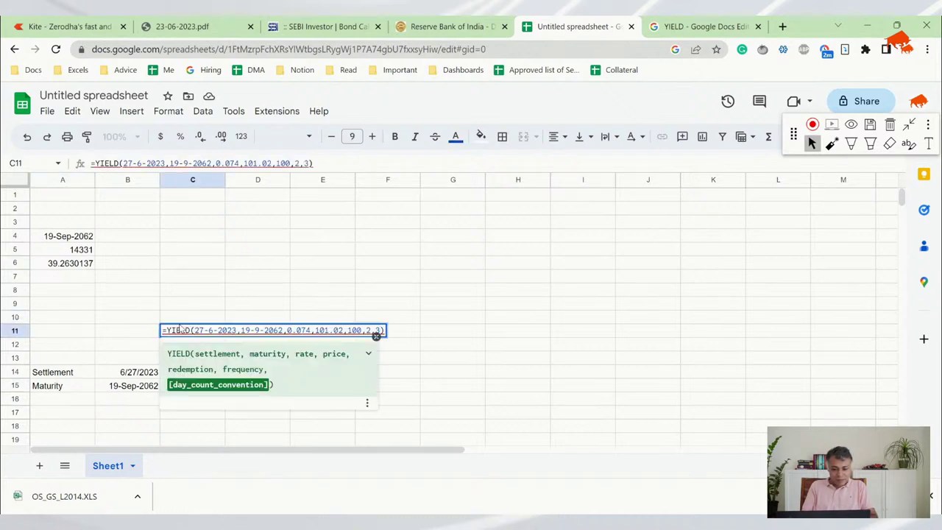
key(Left)
key(Left)
key(Left)
key(Left)
key(Left)
key(Left)
key(Left)
key(Left)
key(Left)
key(Left)
key(Left)
key(Left)
key(Left)
key(Left)
key(Left)
key(Left)
key(Left)
key(Left)
key(Left)
key(Left)
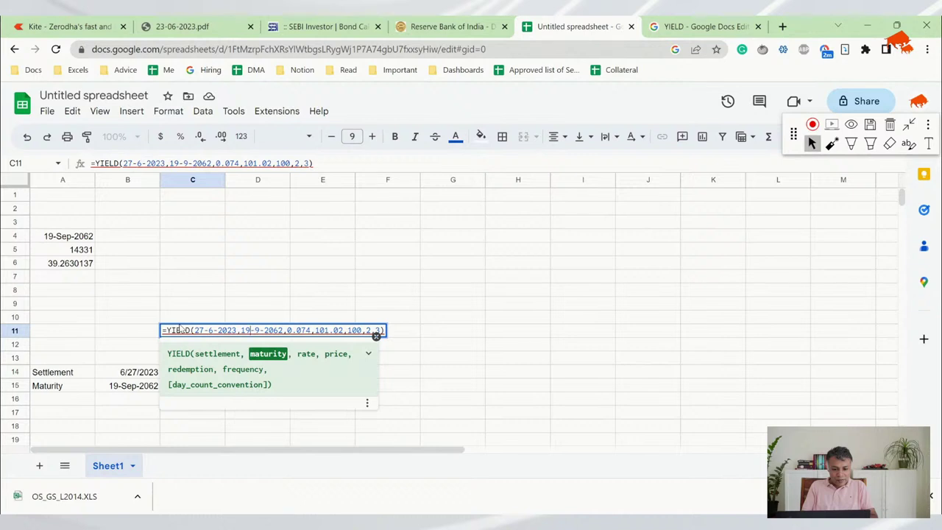
key(Right)
key(Right)
key(Right)
click(305, 330)
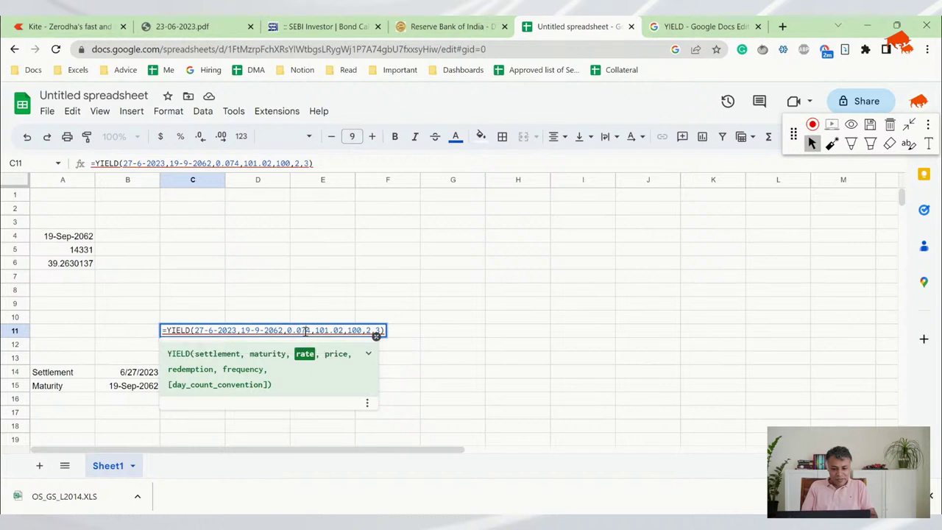
key(shift+Home)
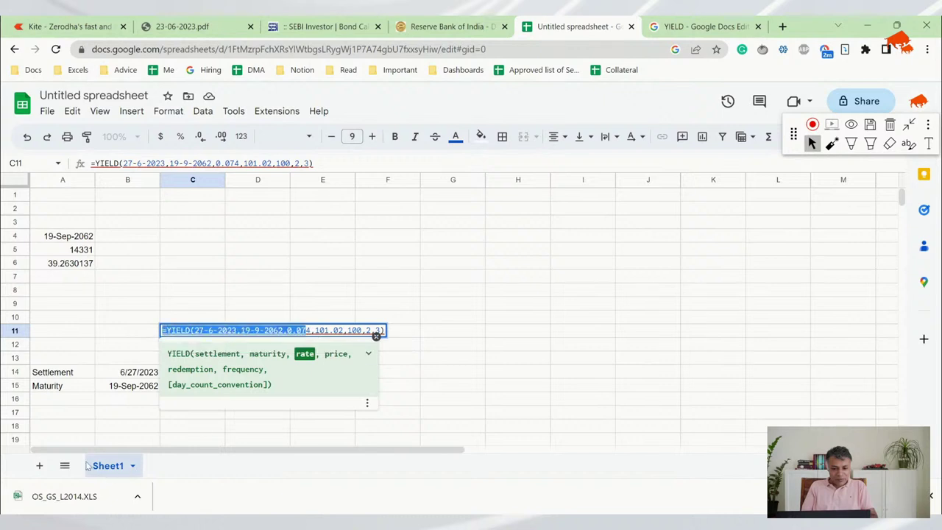
Step: Label cells A16 to A20 Rate, Price, Redemption, Frequency and Day Count
click(78, 403)
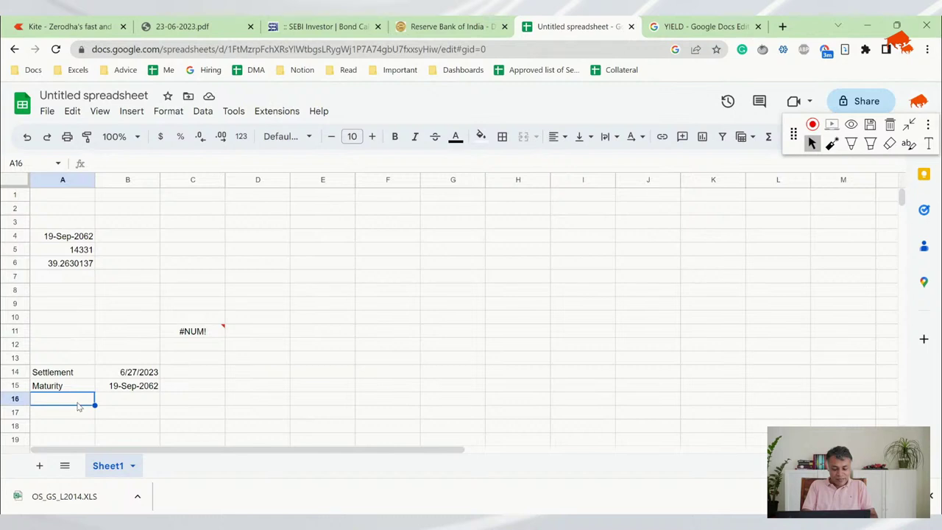
text(Rate)
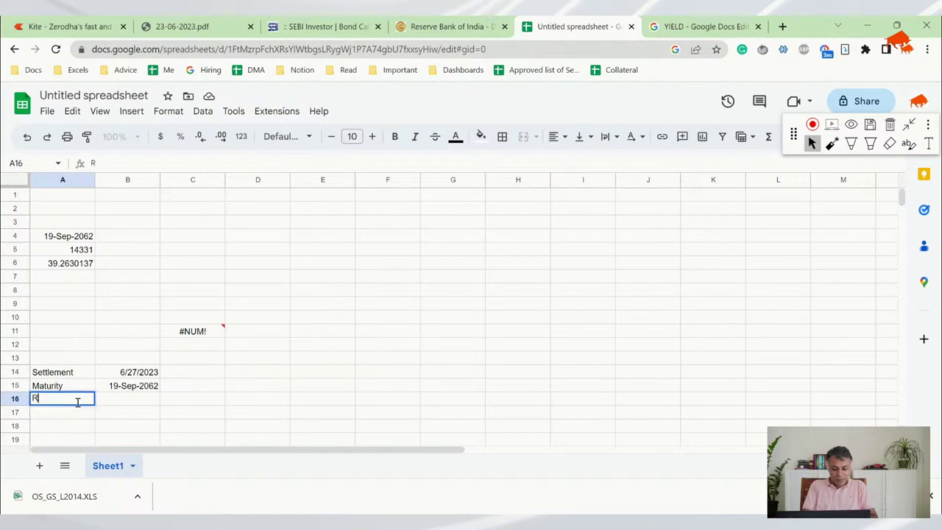
key(Return)
text(Price)
key(Return)
text(Re)
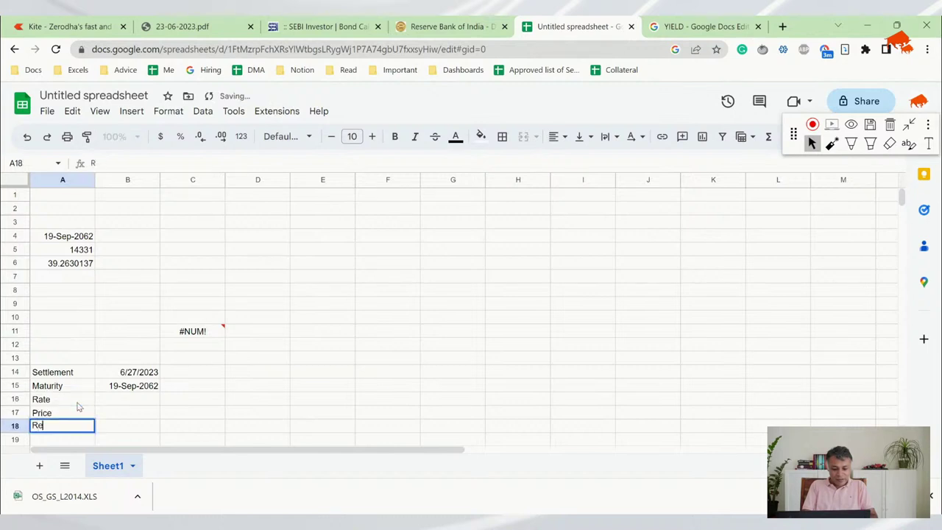
text(demption)
key(Return)
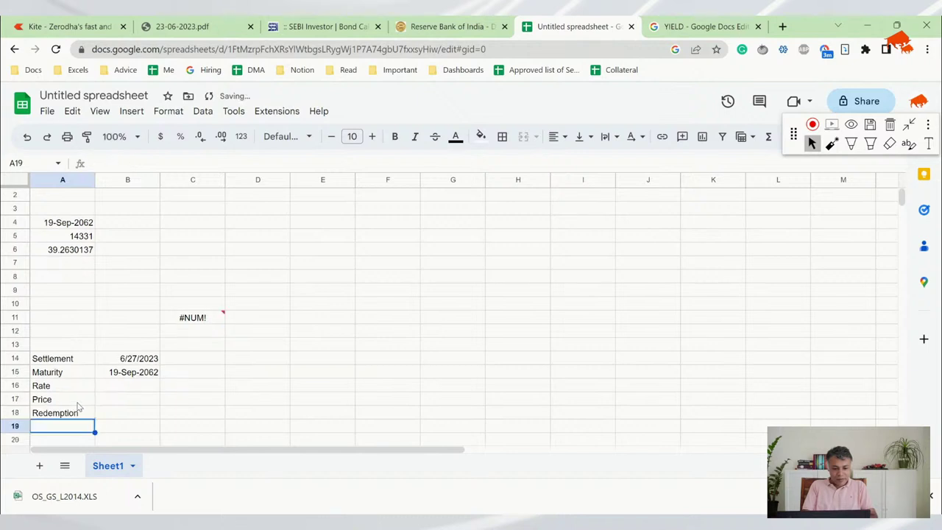
text(Frequency)
key(Return)
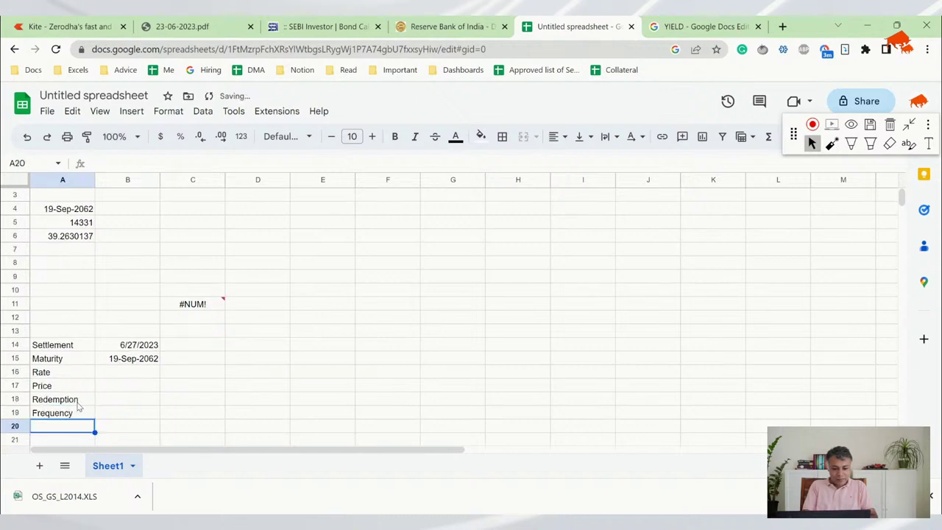
text(Day Count)
key(Return)
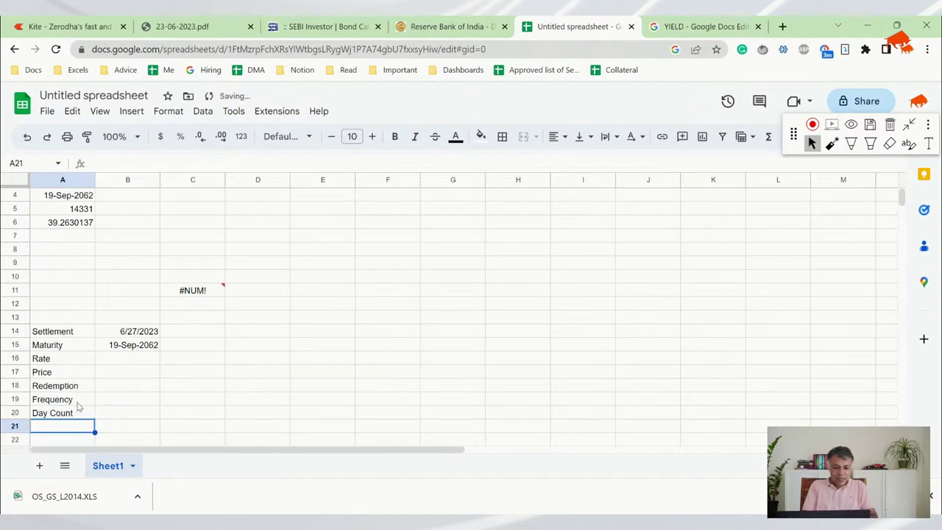
Step: Set the whole sheet's font size to 20 and fit the column widths to their contents
click(13, 181)
click(354, 136)
text(20)
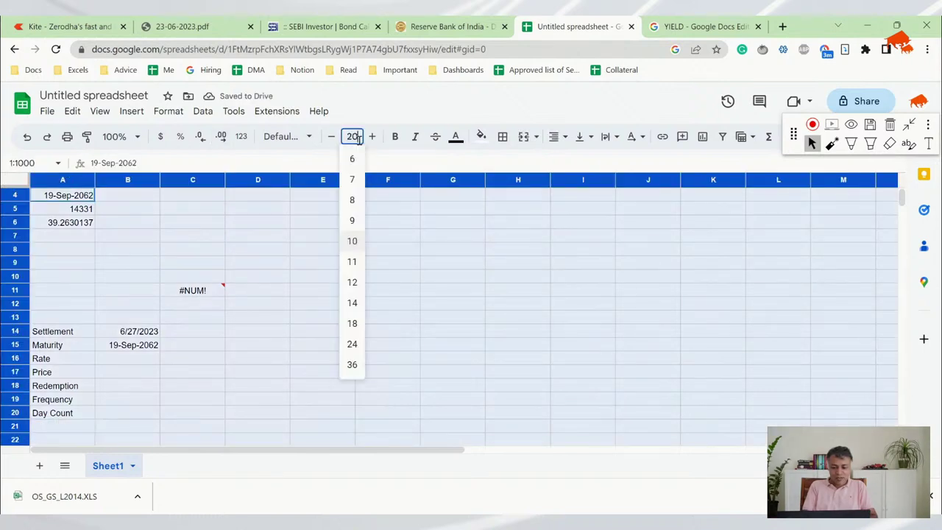
key(Return)
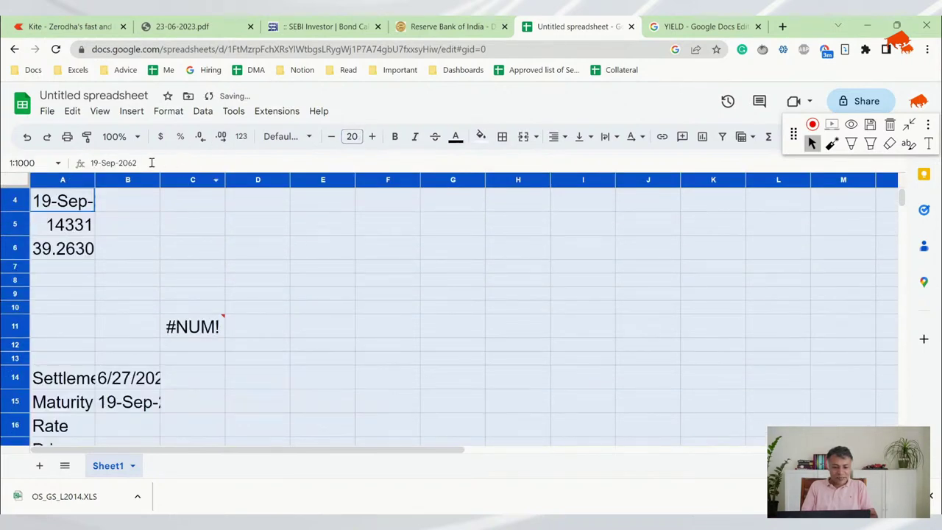
drag(160, 180, 162, 181)
double_click(162, 180)
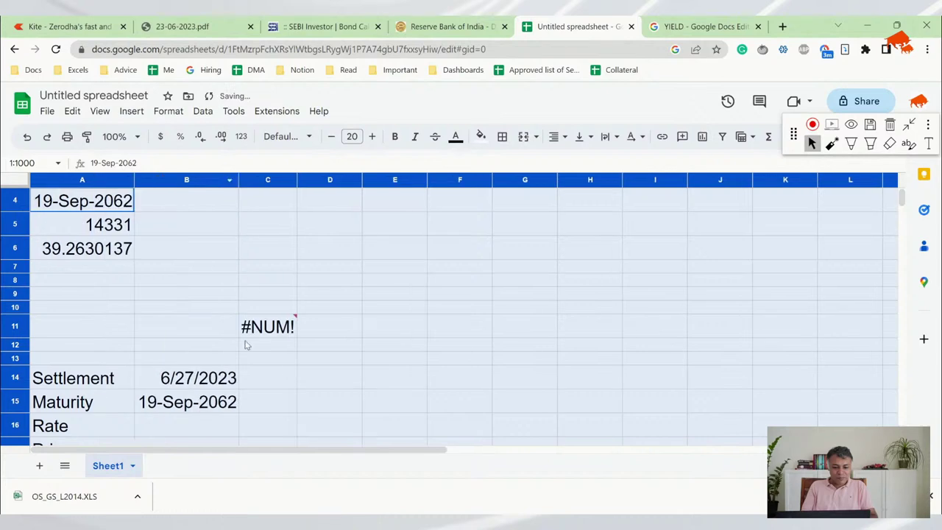
Step: Recheck the help article's YIELD general usage example and enter 7.40% as the Rate in B16
scroll(246, 343, down, 4)
scroll(246, 345, up, 1)
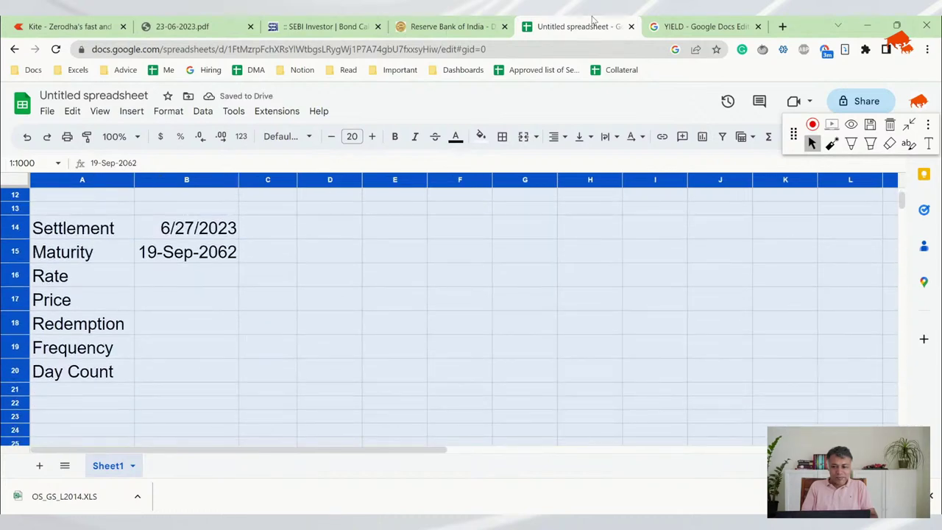
click(674, 26)
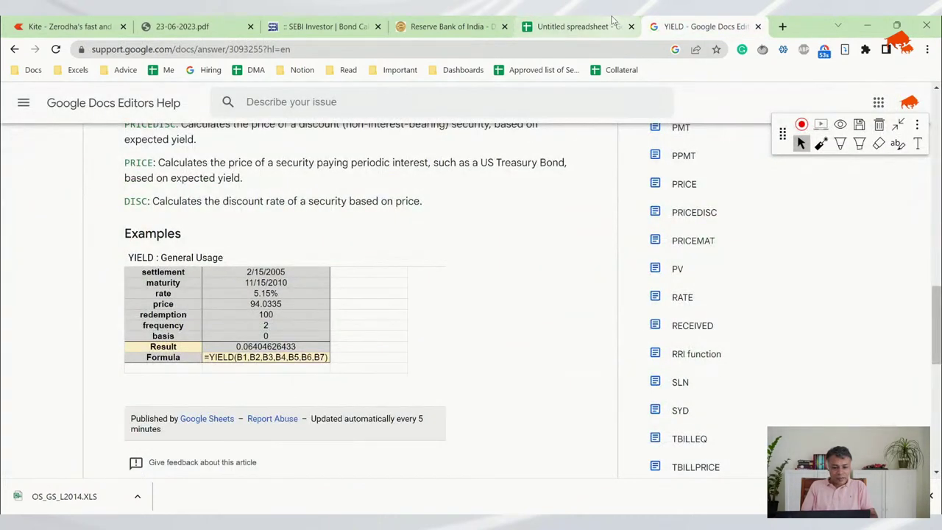
click(610, 22)
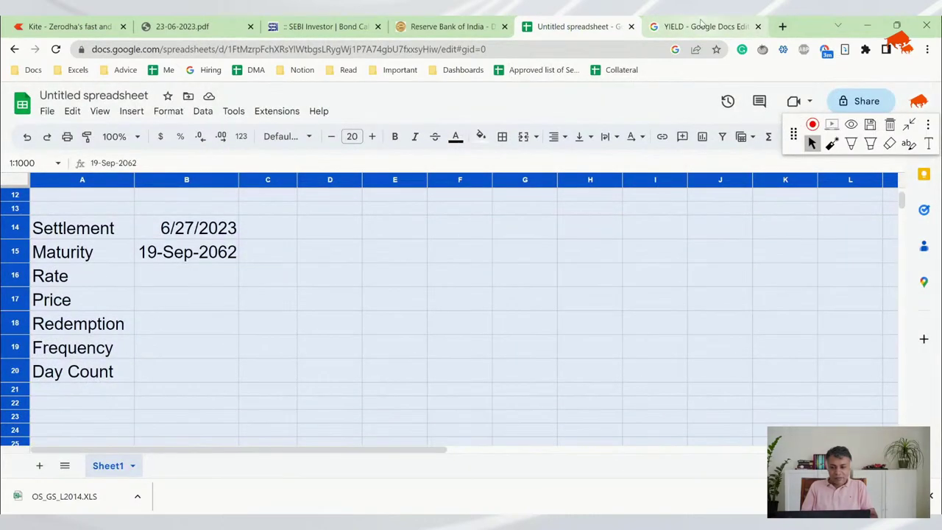
click(702, 25)
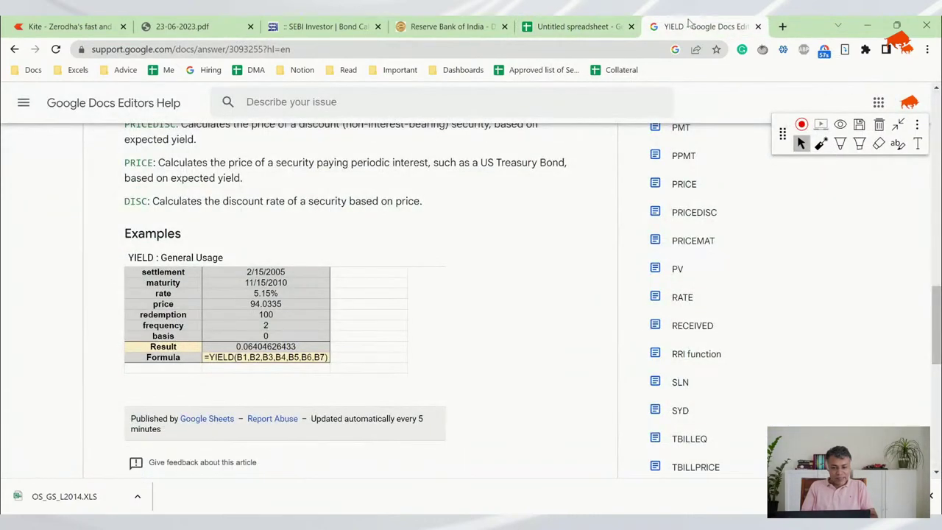
click(573, 26)
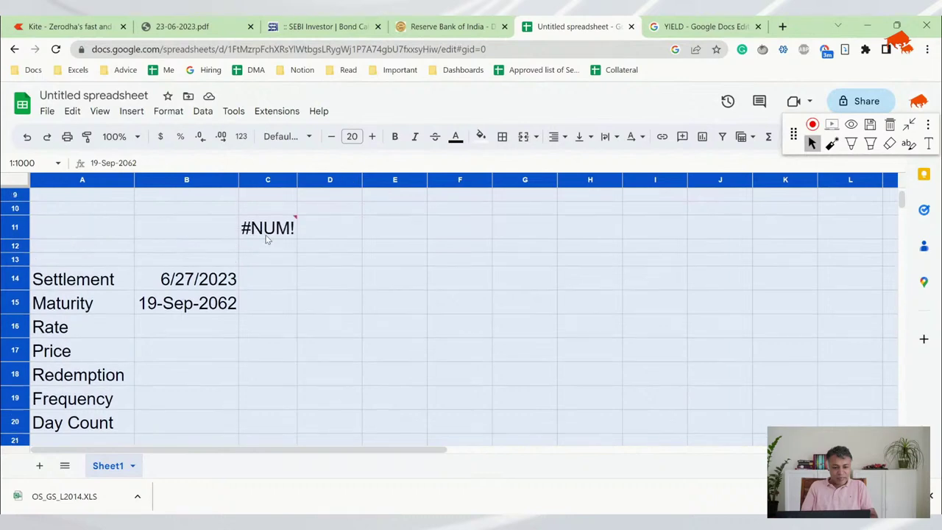
click(203, 335)
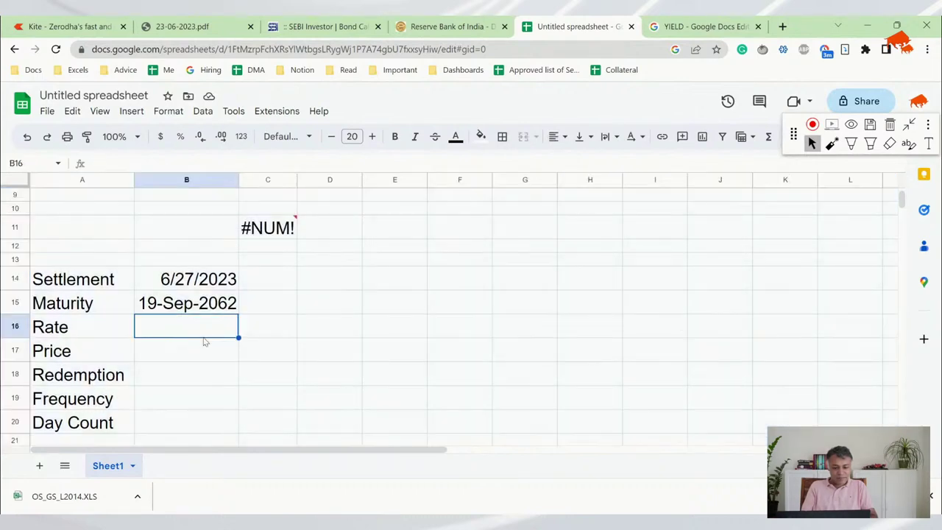
text(7.5%)
key(BackSpace)
key(BackSpace)
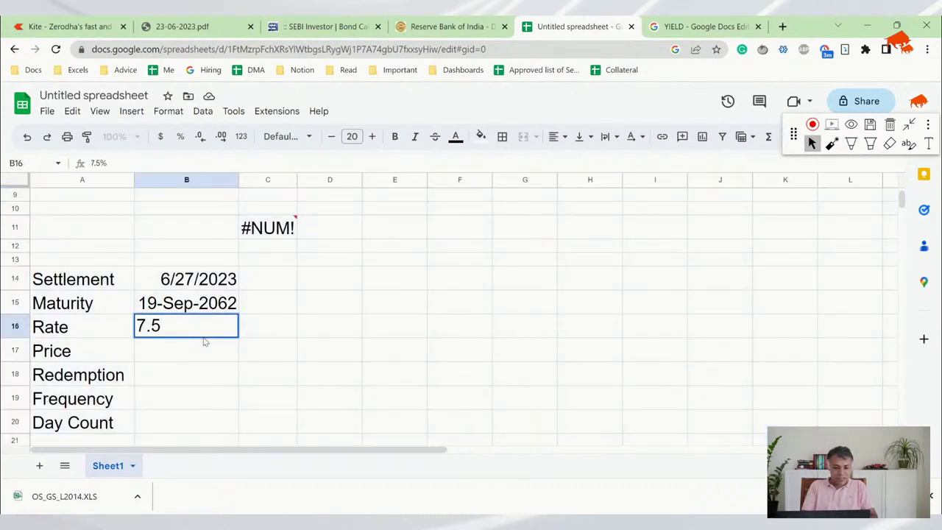
text(40%)
key(Return)
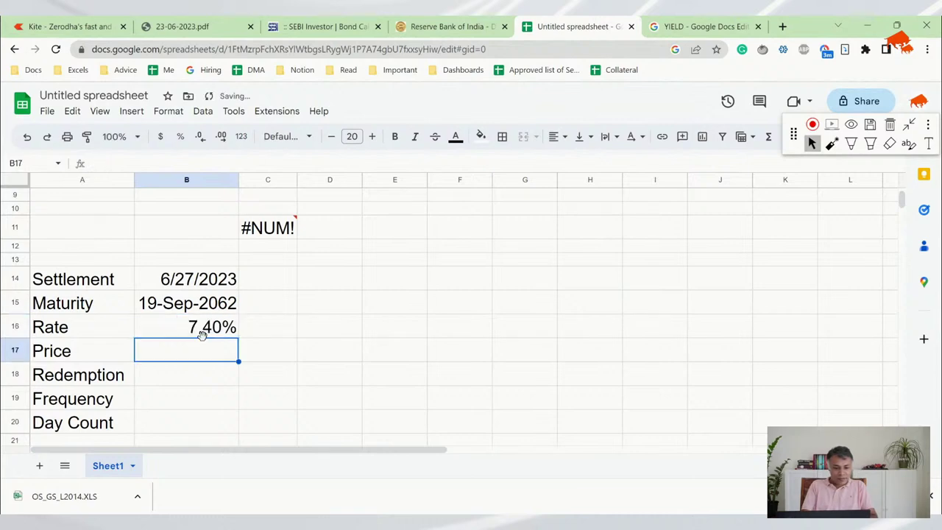
Step: Check the price argument in C11's YIELD formula and enter 101.02 as the Price in B17
text(101.)
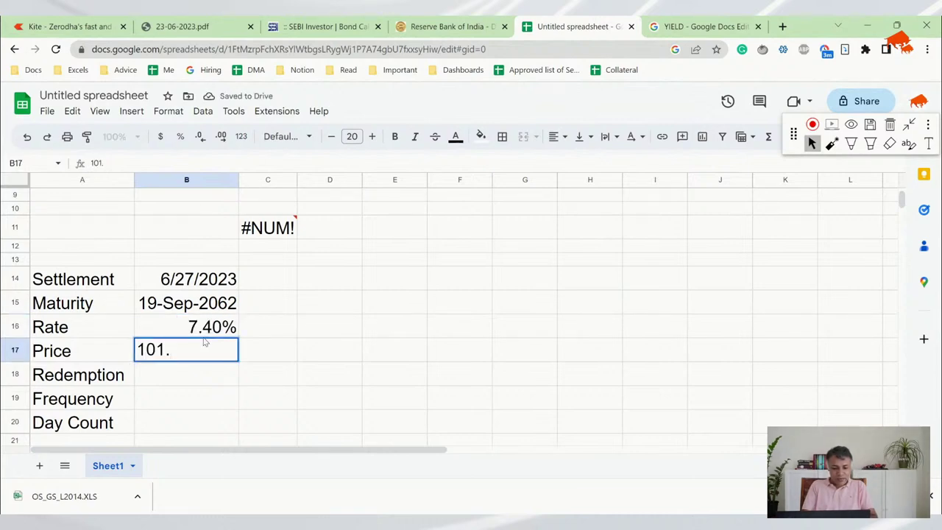
scroll(204, 341, up, 3)
key(Escape)
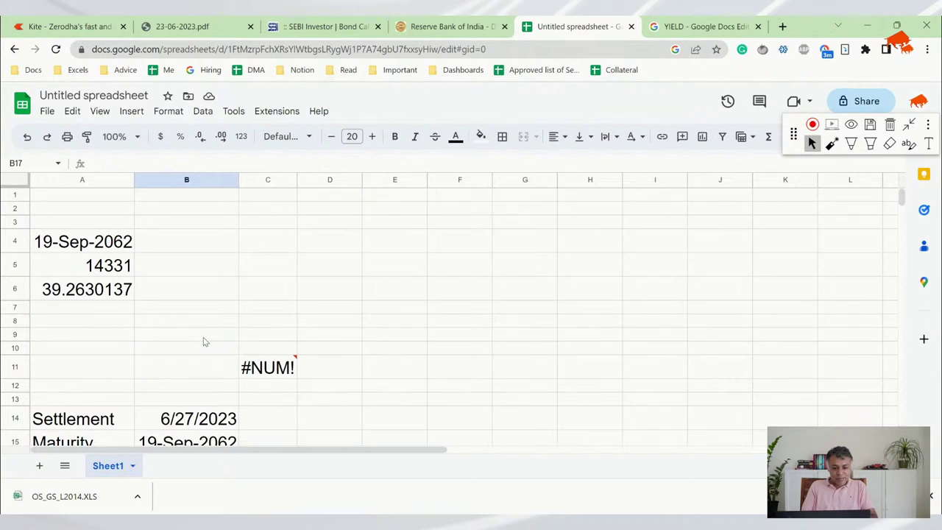
click(277, 377)
double_click(278, 378)
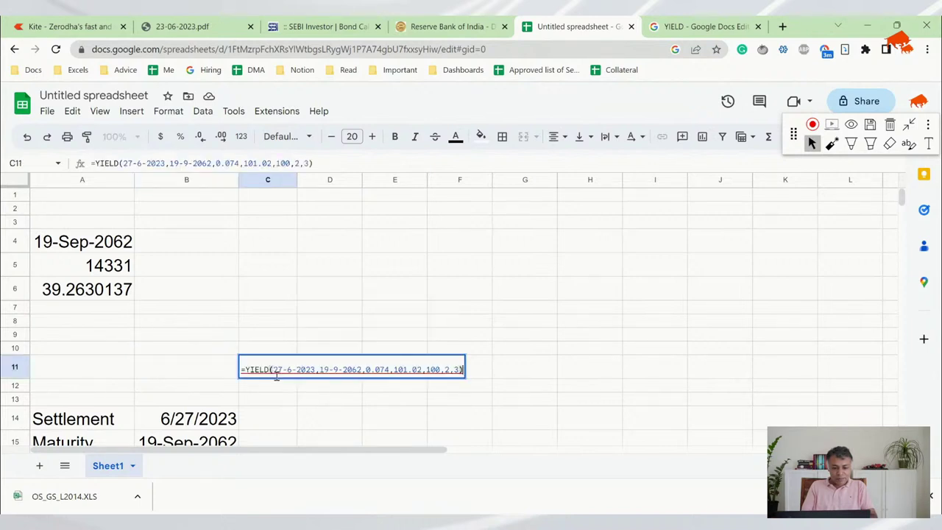
key(Escape)
scroll(278, 379, down, 2)
scroll(278, 380, down, 1)
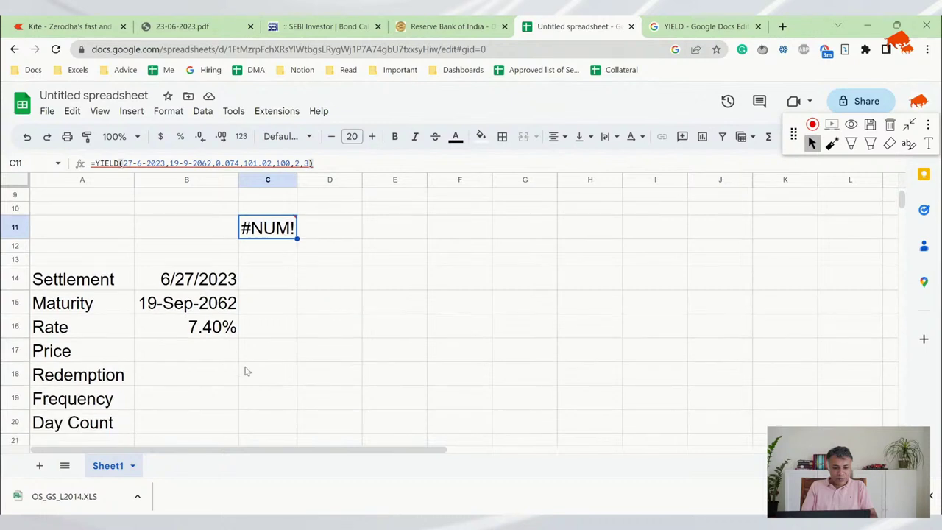
click(195, 351)
text(101)
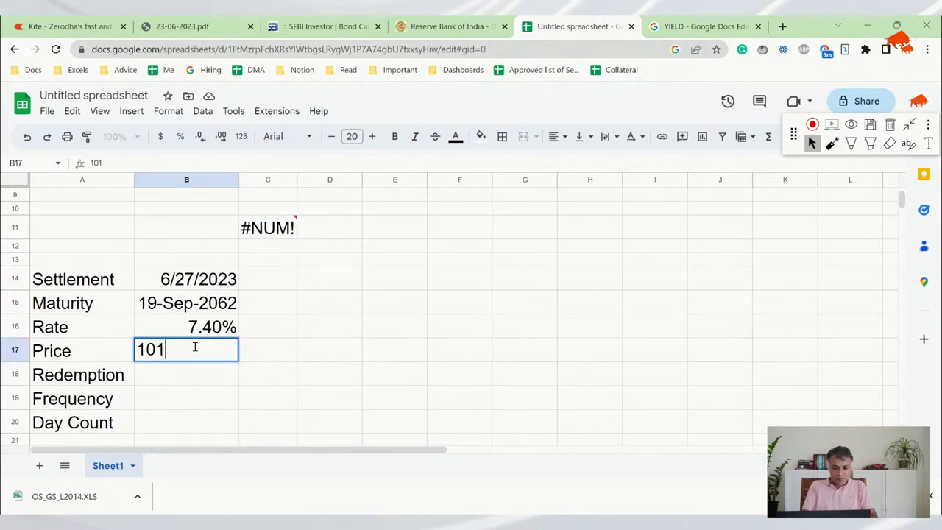
text(.02)
key(Return)
Step: Enter 100 for Redemption in B18, 2 for Frequency in B19 and 3 for Day Count in B20
text(100)
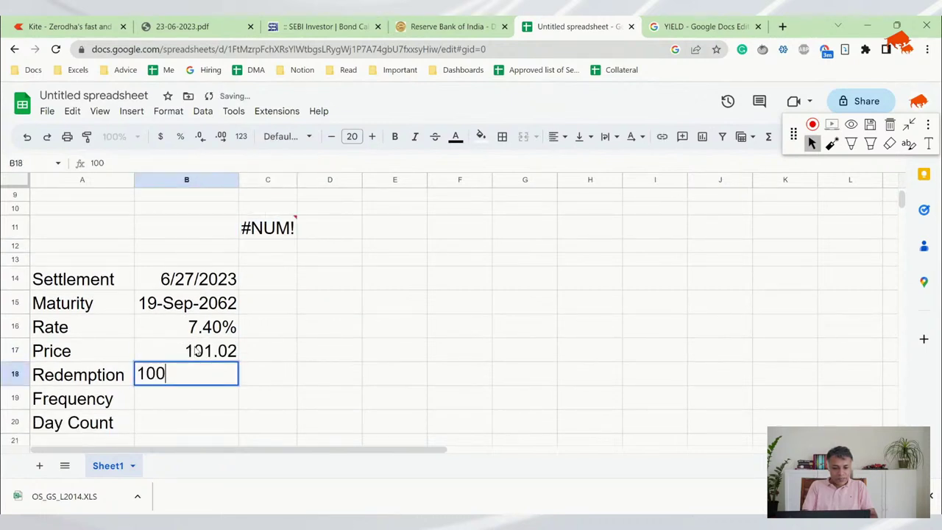
key(Return)
text(2)
key(Return)
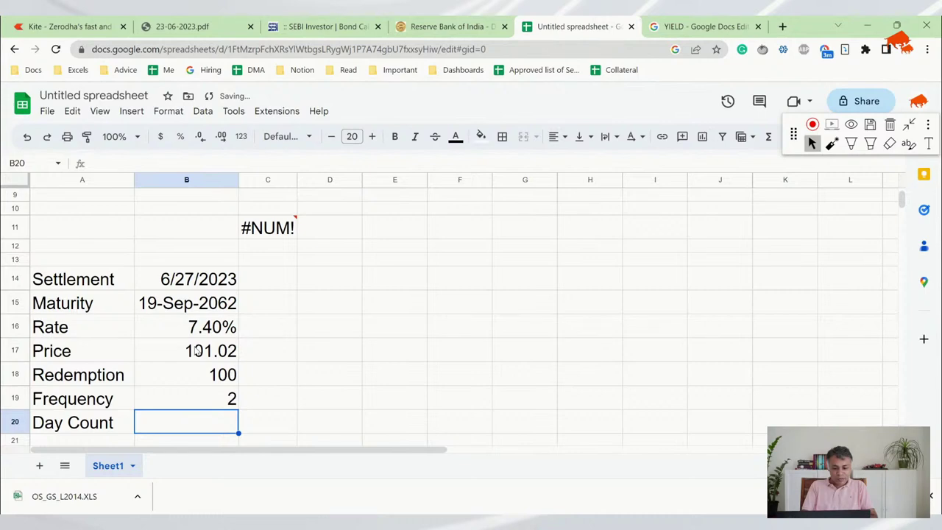
text(3)
key(Return)
key(Up)
key(Up)
key(Up)
key(Up)
key(Up)
key(Up)
key(Up)
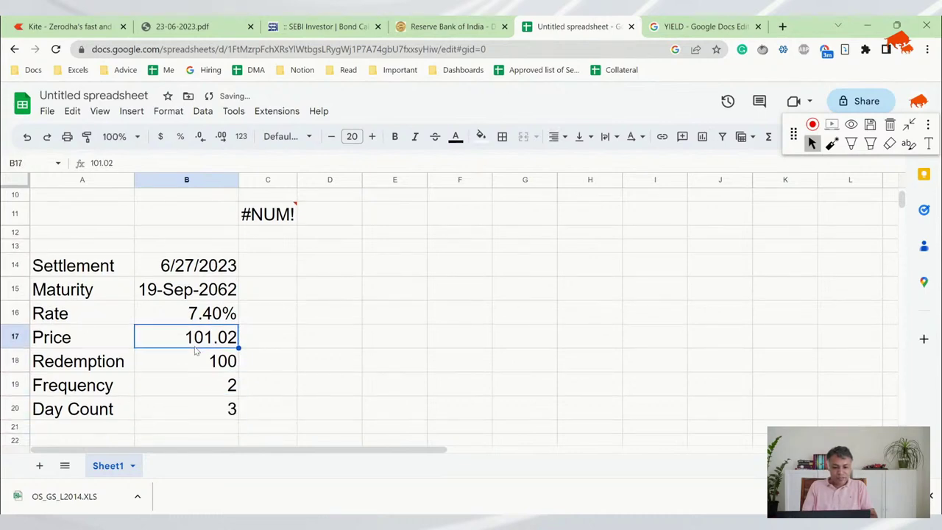
Step: Check C11's YIELD formula and widen column C
key(Up)
key(Up)
key(Up)
key(Right)
key(Return)
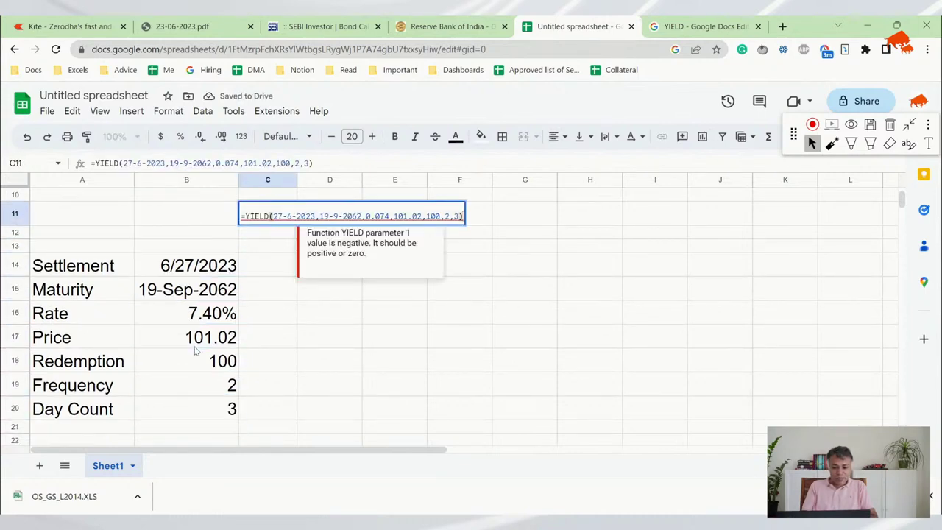
key(Escape)
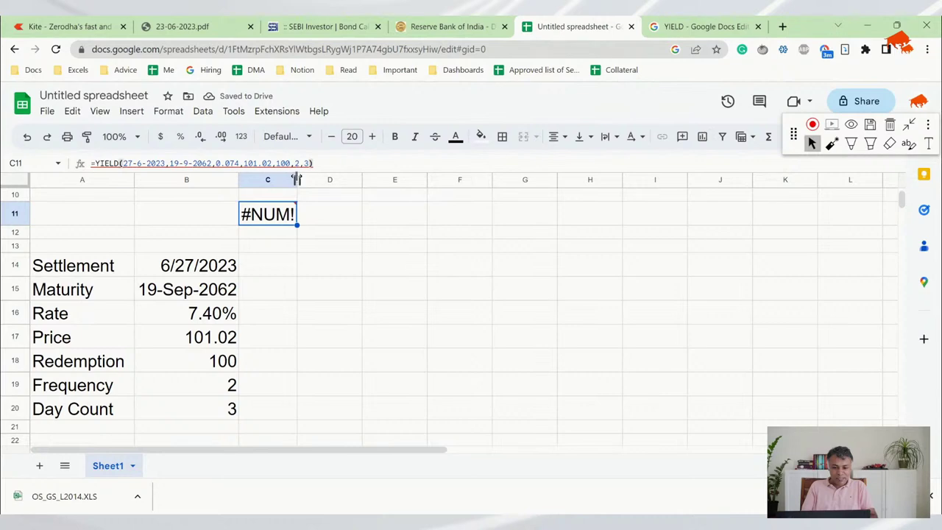
drag(297, 180, 342, 179)
Step: Remove all the hard-coded arguments from C11's YIELD formula, keeping only the function and its opening bracket
key(Return)
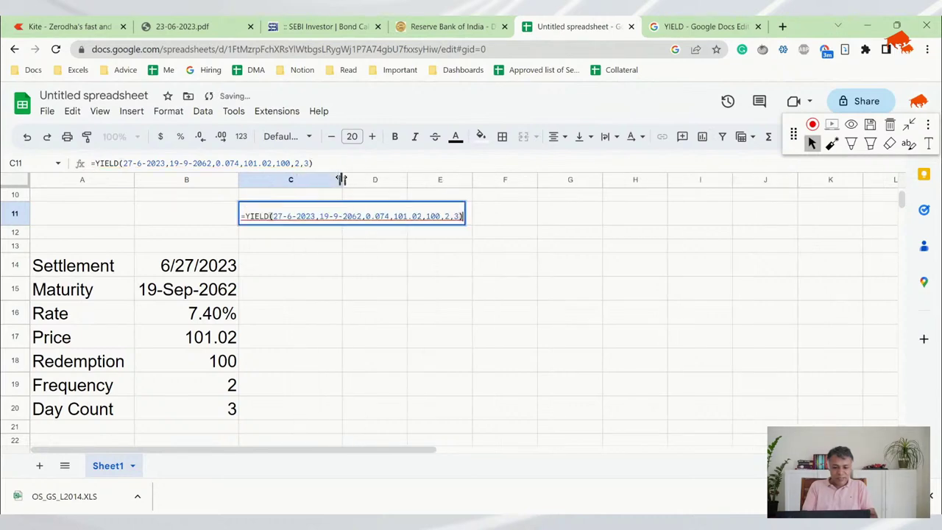
key(BackSpace)
key(BackSpace)
key(BackSpace)
key(BackSpace)
key(BackSpace)
key(BackSpace)
key(BackSpace)
key(BackSpace)
key(BackSpace)
key(BackSpace)
key(BackSpace)
key(BackSpace)
key(BackSpace)
key(BackSpace)
key(BackSpace)
key(BackSpace)
key(BackSpace)
key(BackSpace)
key(BackSpace)
key(BackSpace)
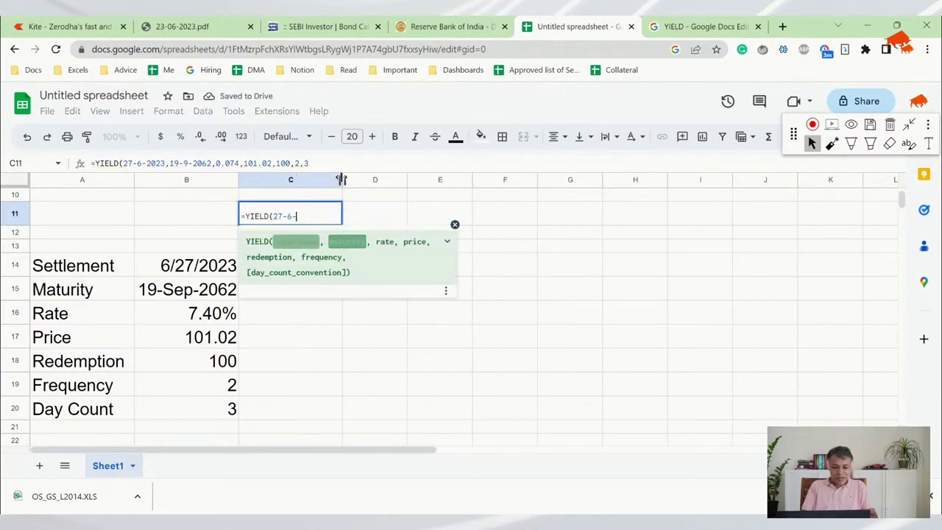
key(BackSpace)
key(BackSpace)
key(BackSpace)
key(BackSpace)
key(BackSpace)
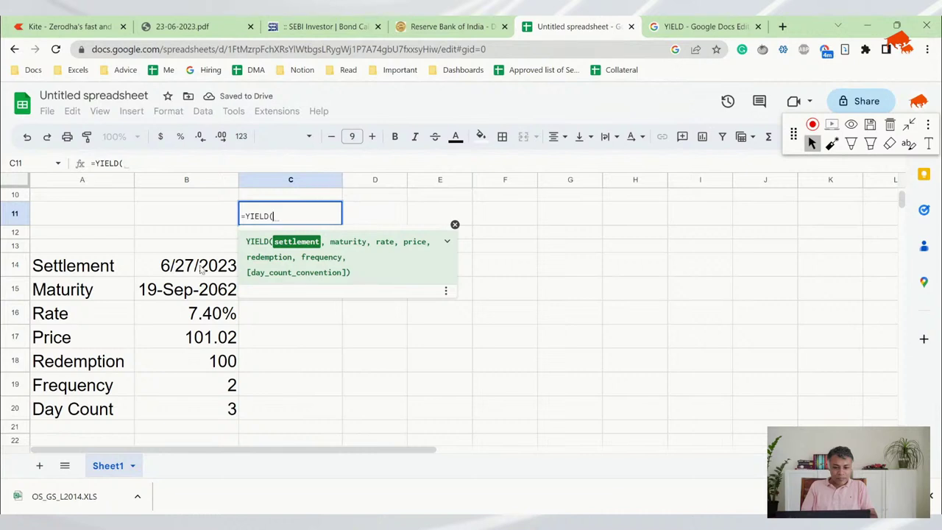
Step: Complete C11's formula with the labelled cells as arguments: =YIELD(B14,B15,B16,B17,B18,B19,B20)
click(198, 269)
text(,)
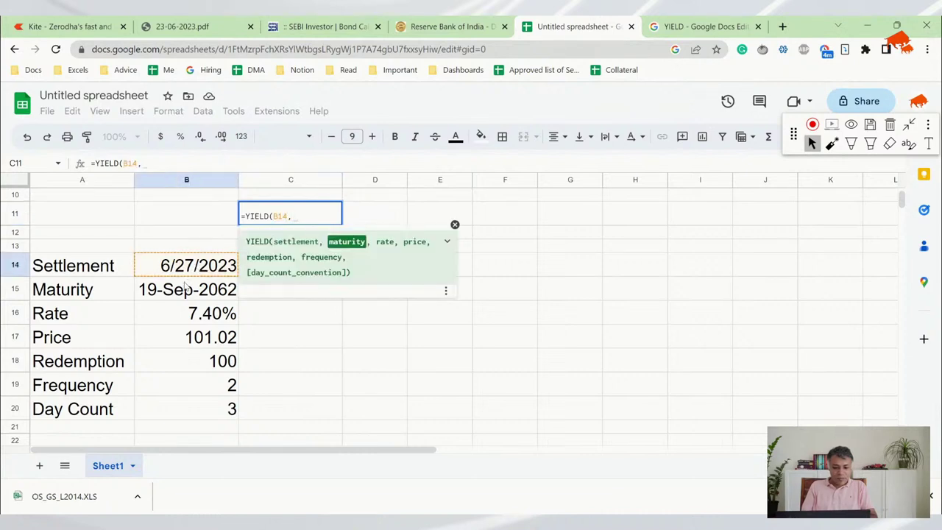
click(186, 291)
text(,)
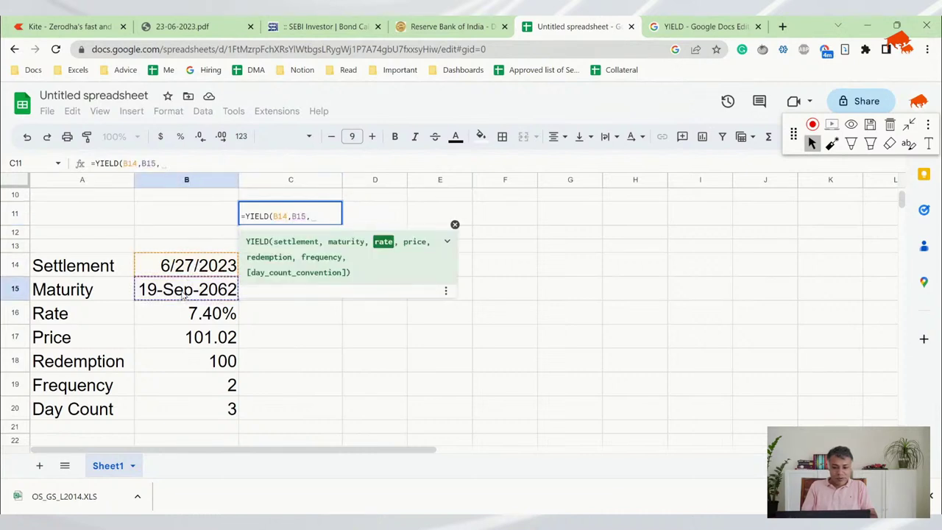
click(184, 322)
text(,)
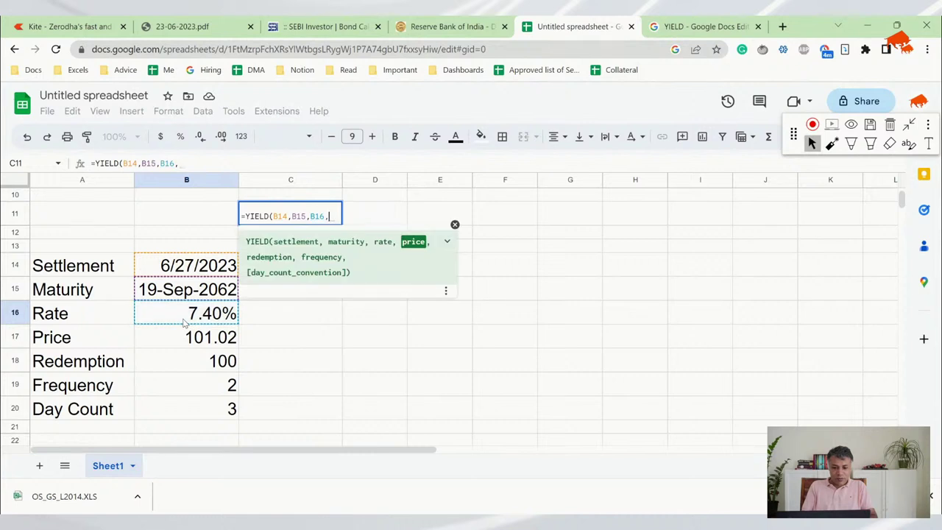
click(184, 346)
text(,)
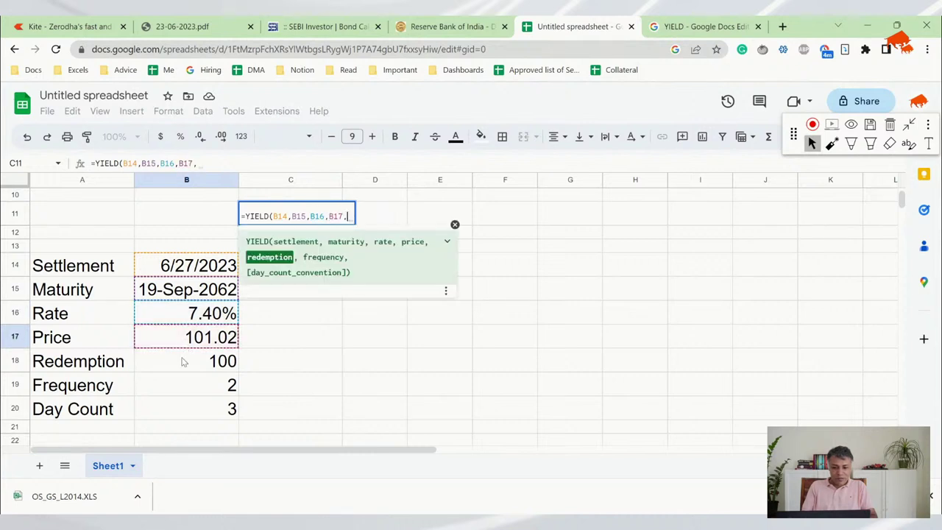
click(186, 361)
text(,)
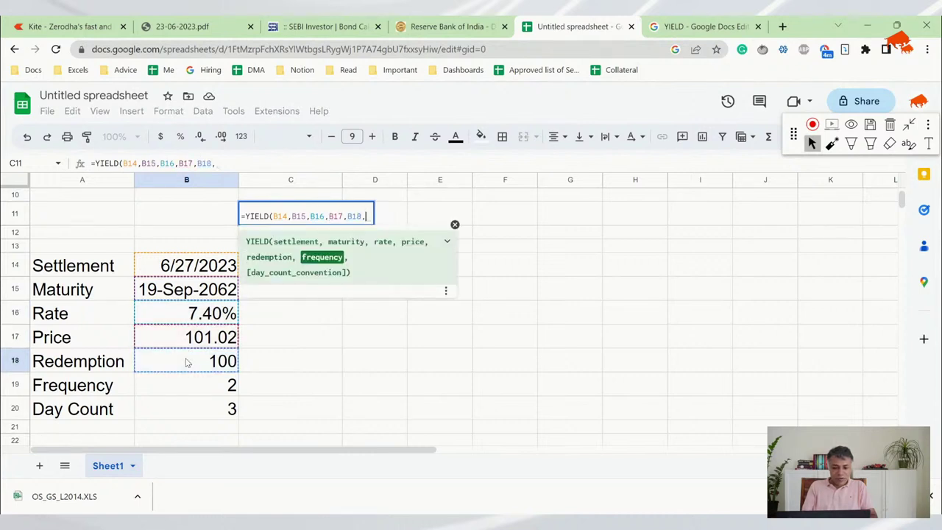
click(184, 393)
text(,)
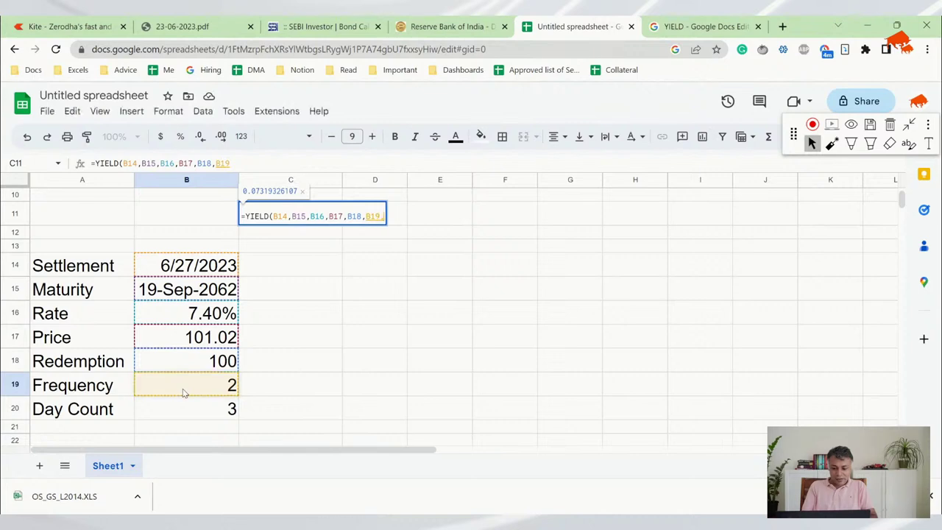
click(185, 421)
text())
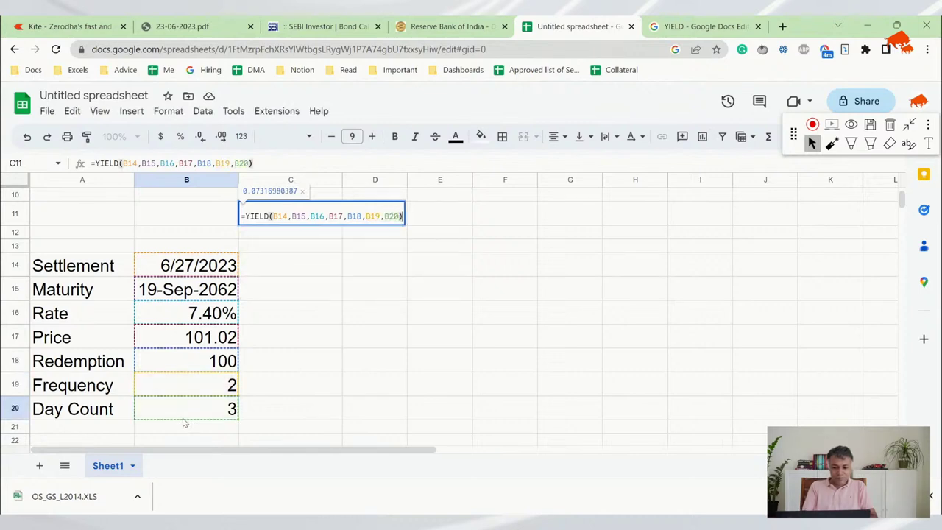
key(Return)
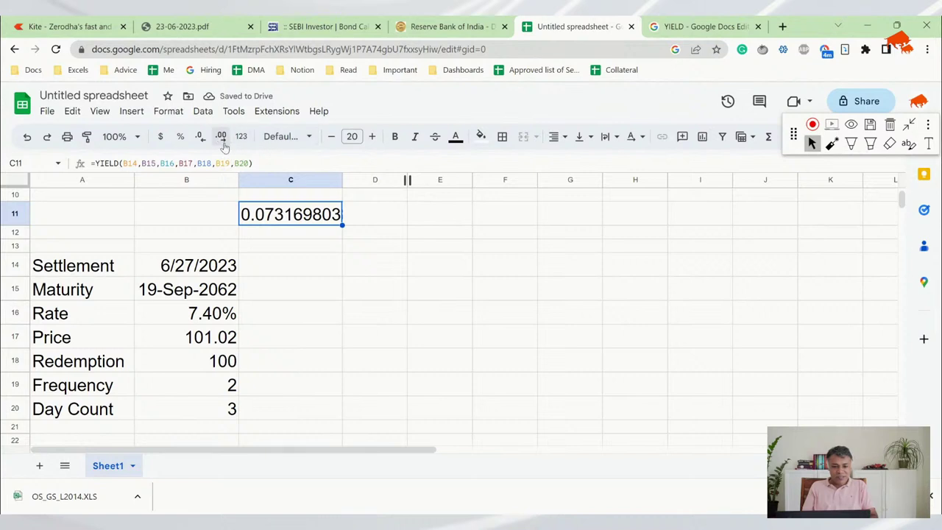
Step: Try to adjust C11's decimals and append % to its YIELD formula, and undo the appended %
click(201, 137)
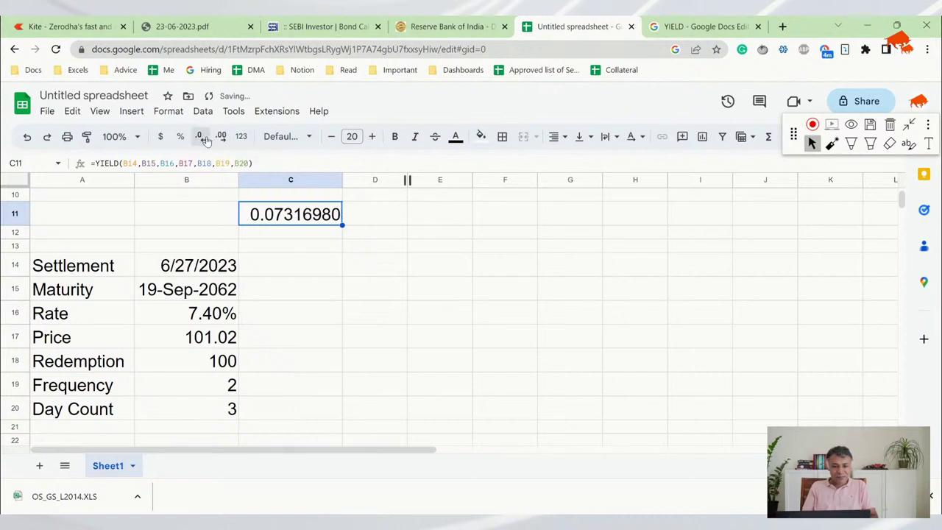
click(222, 138)
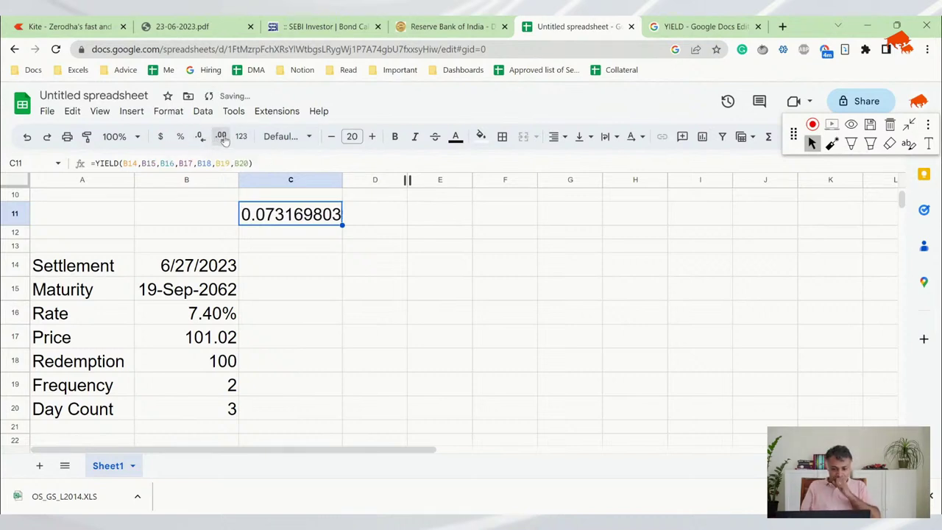
key(F2)
text(%)
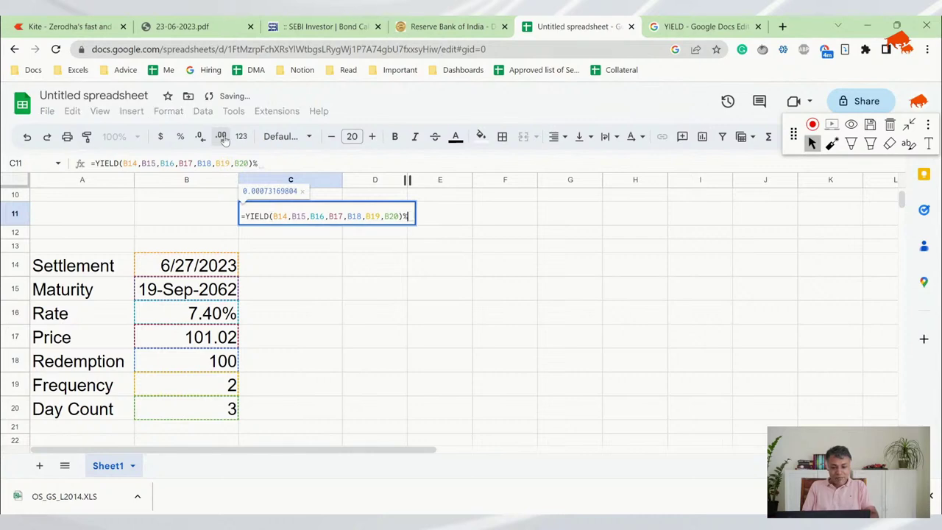
key(Return)
key(ctrl+z)
Step: Multiply C11's YIELD formula by 100
key(F2)
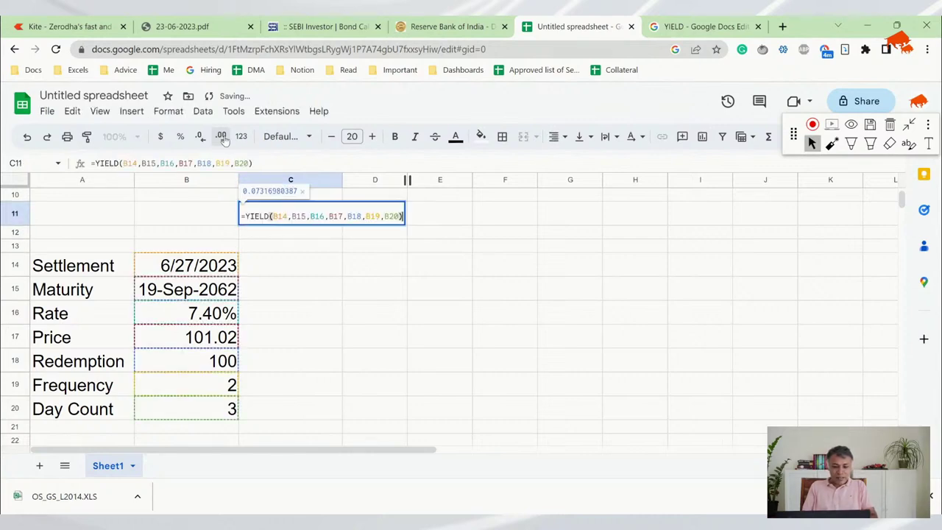
text(*100)
key(Return)
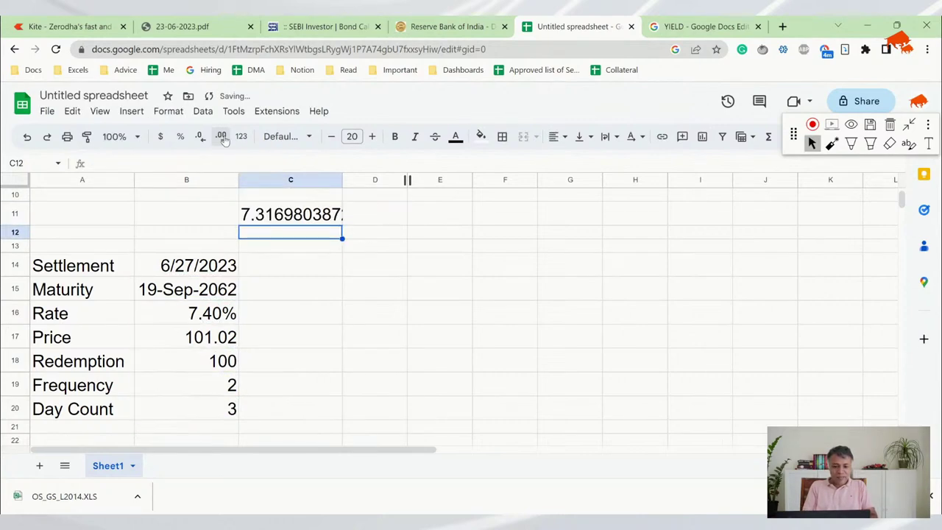
Step: Format the yield in C11 to two decimal places
key(Up)
click(200, 138)
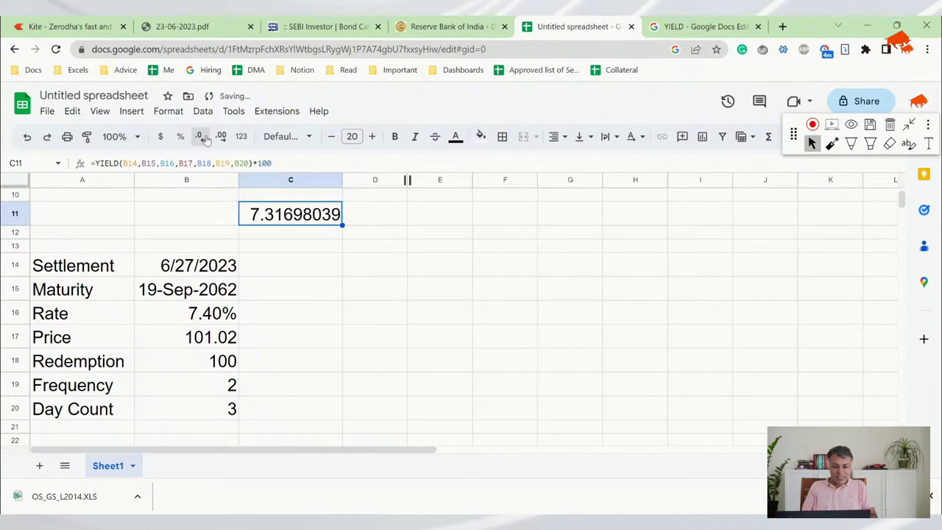
click(200, 137)
click(200, 137)
click(200, 138)
click(200, 137)
click(201, 138)
click(200, 137)
click(200, 137)
click(200, 138)
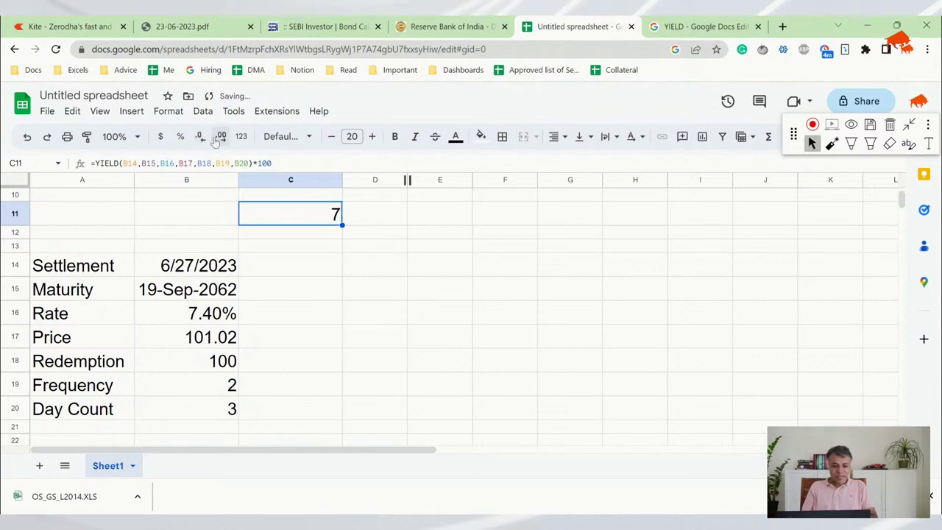
click(220, 139)
click(219, 138)
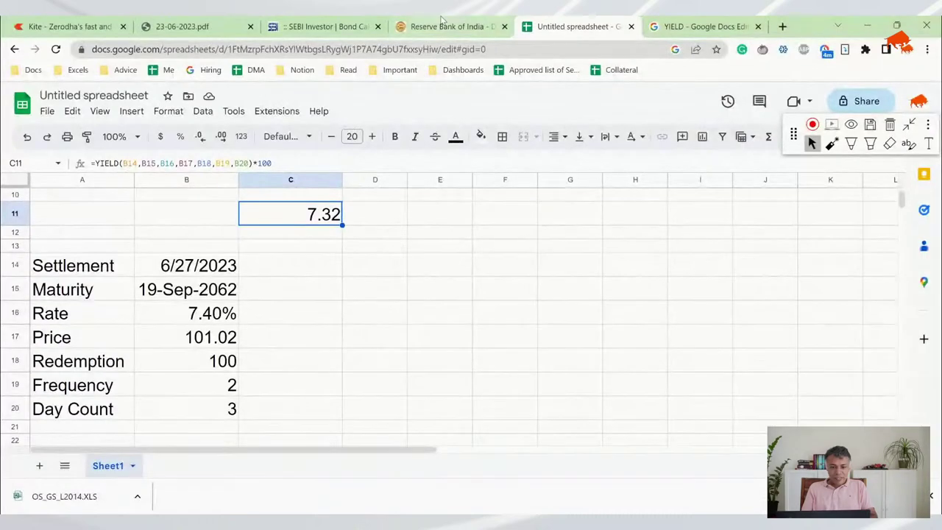
Step: Compare C11's yield with the SEBI calculator's Yield to Maturity and the 07.40 GS 2062 row in 23-06-2023.pdf
click(468, 26)
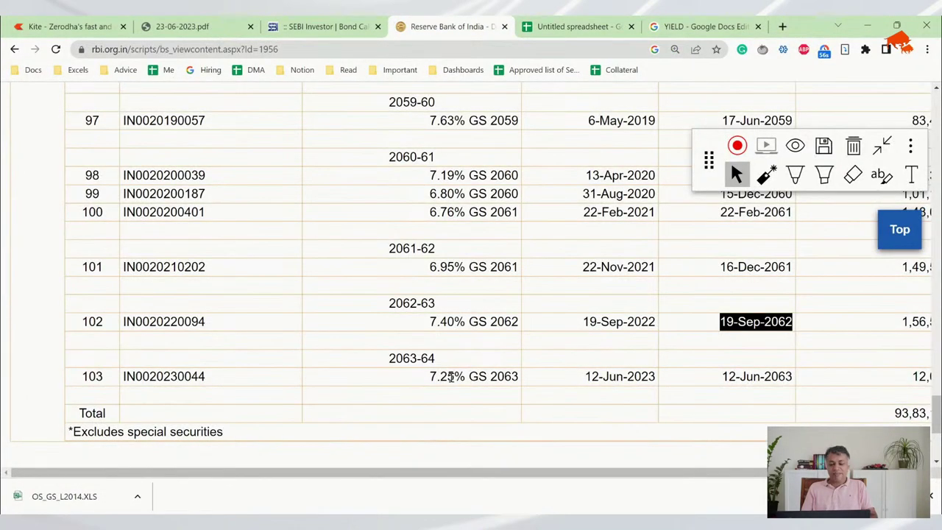
click(320, 22)
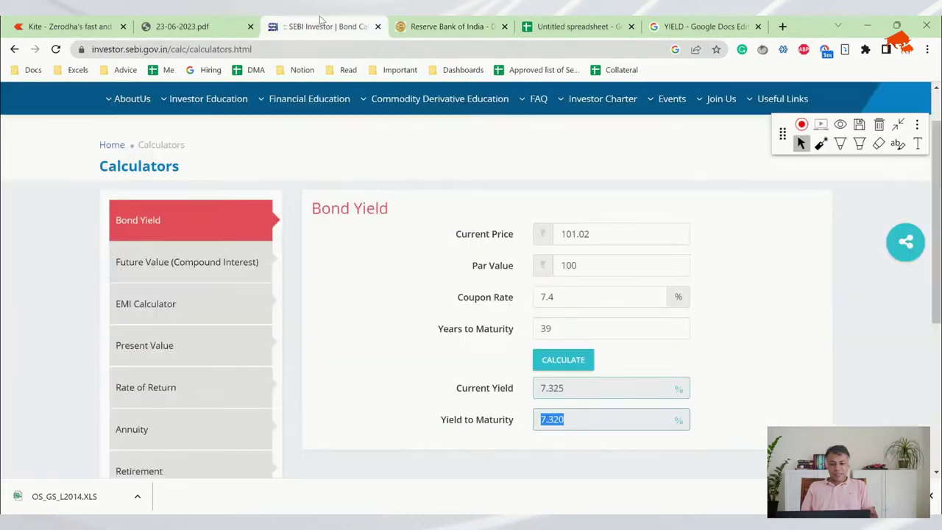
click(199, 26)
key(ctrl+w)
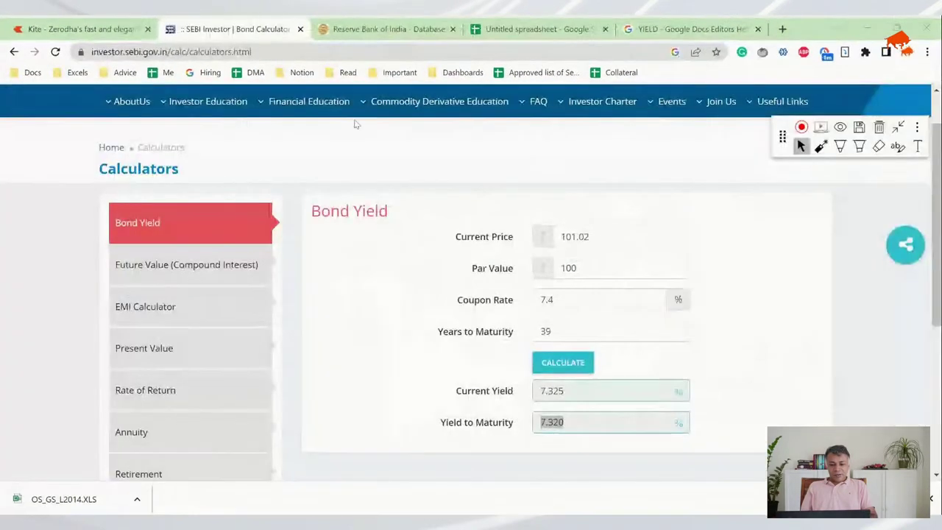
key(ctrl+shift+t)
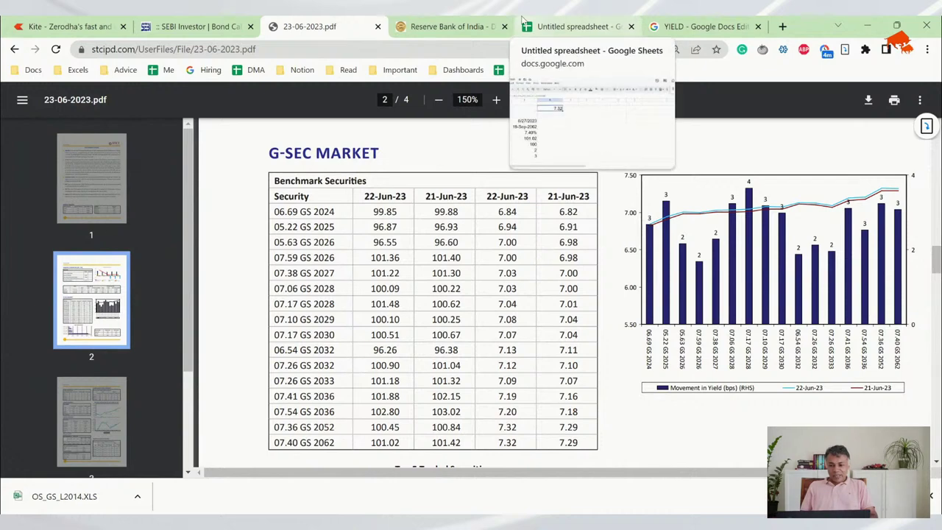
click(559, 26)
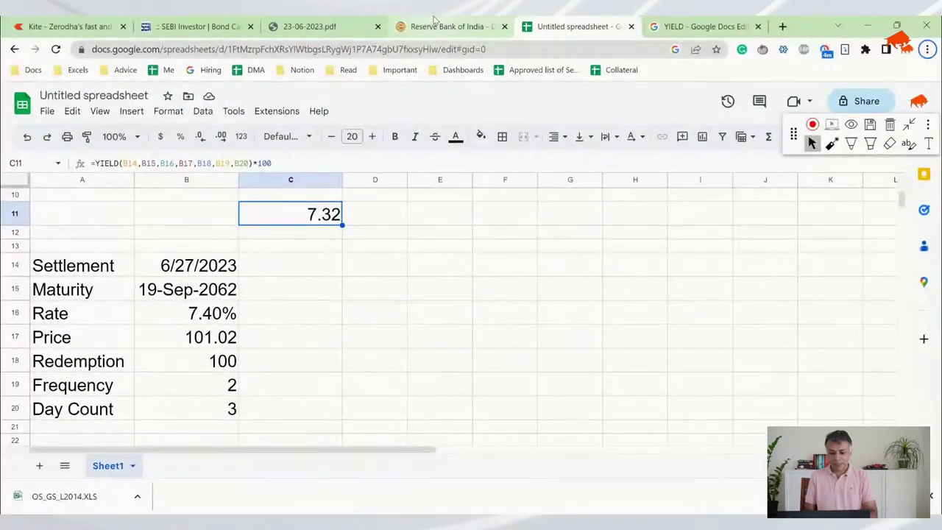
Step: Enter the note "High Yield => Better return => Low price" in D15
key(alt+Tab)
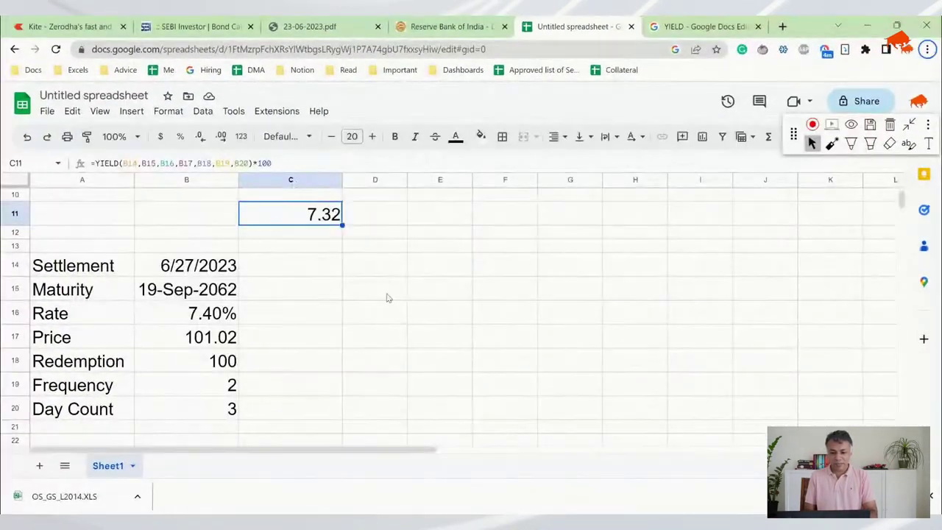
click(388, 297)
text(High Y)
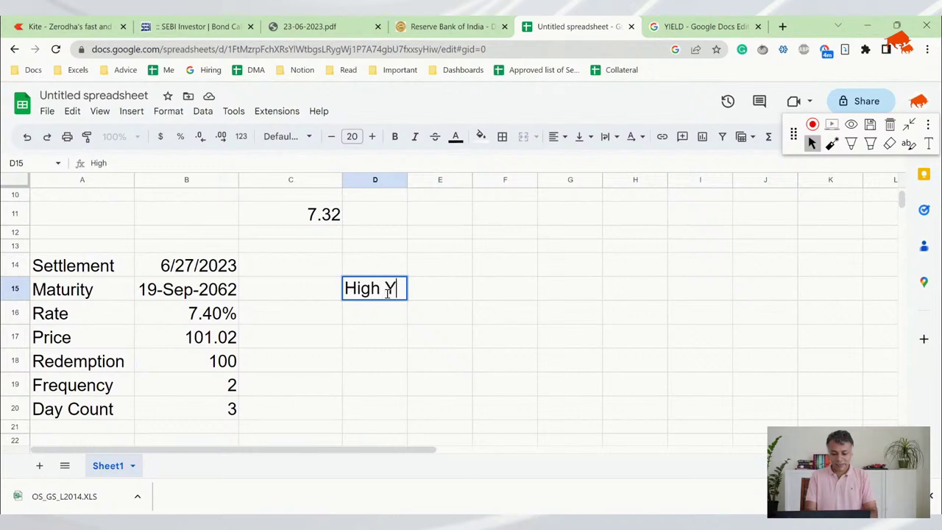
text(ield => Better )
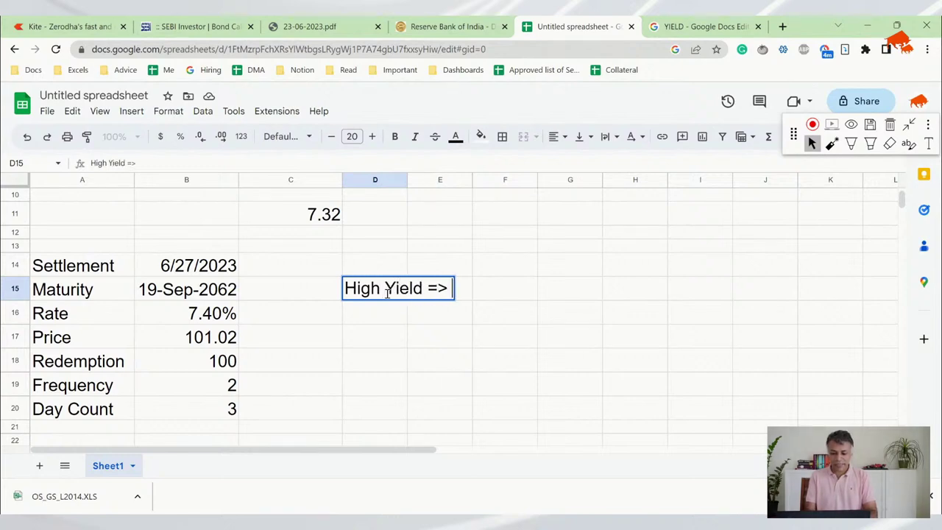
text(return )
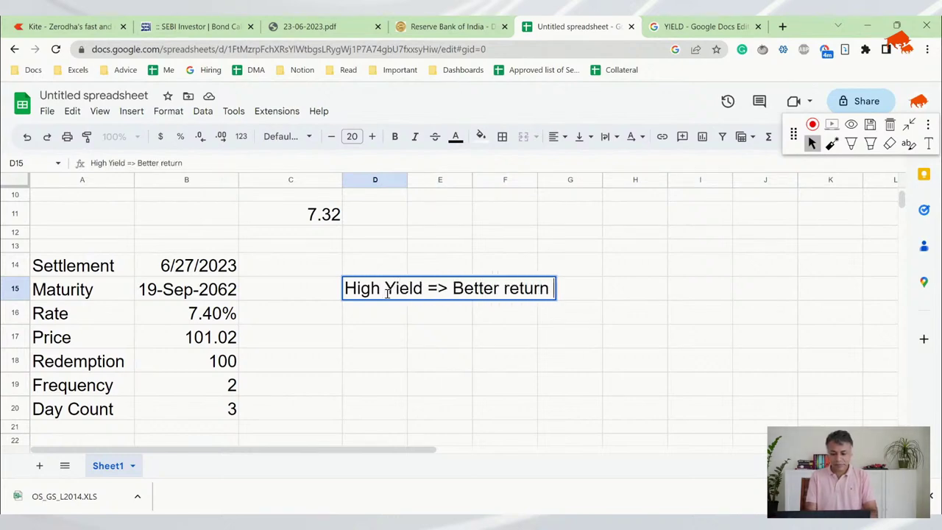
text(=> Low price)
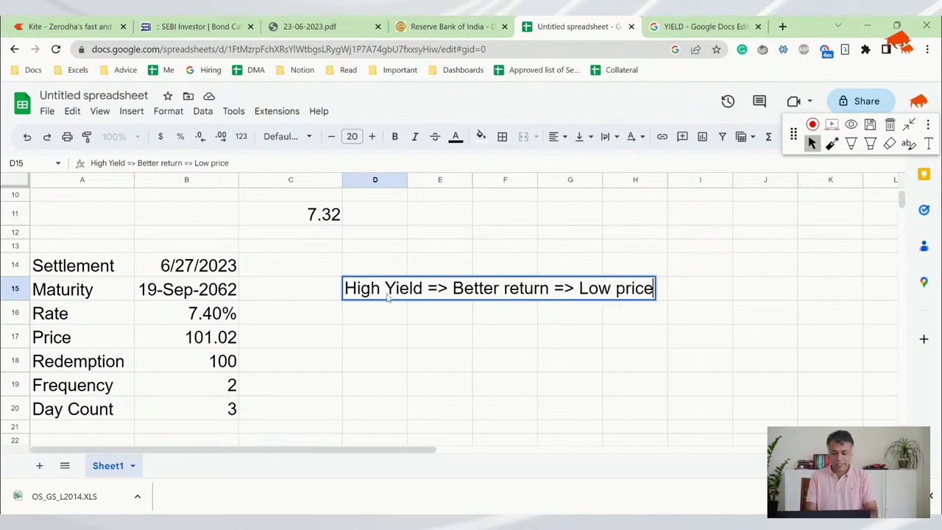
key(Return)
Step: Copy D15's note into D16 and change its opening word "High" to "Low"
click(388, 295)
key(ctrl+c)
key(Down)
key(ctrl+v)
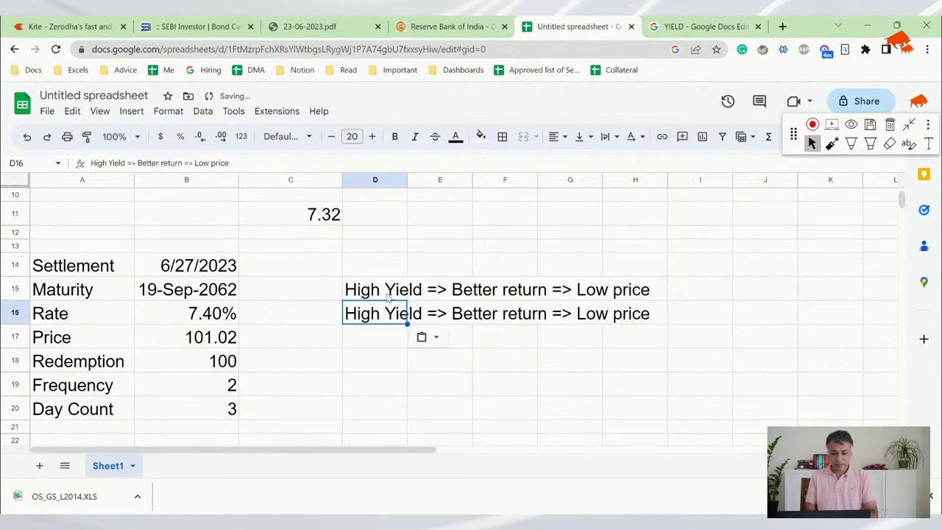
key(Return)
key(Home)
key(ctrl+shift+Right)
text(Low)
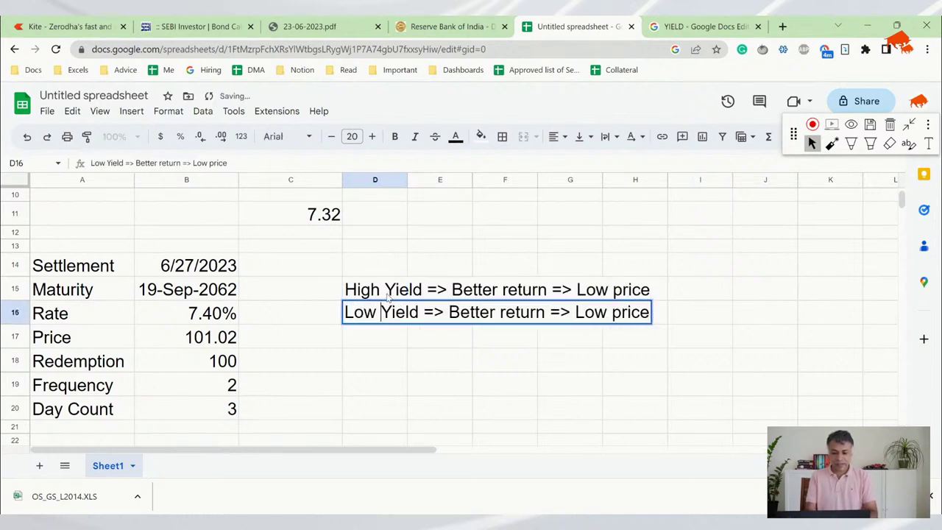
Step: Replace "Better" with "Lower" in D16's note
key(Right)
key(Right)
key(Right)
key(Right)
key(Right)
key(Right)
key(Right)
key(Right)
key(Right)
key(ctrl+shift+Right)
text(Lower)
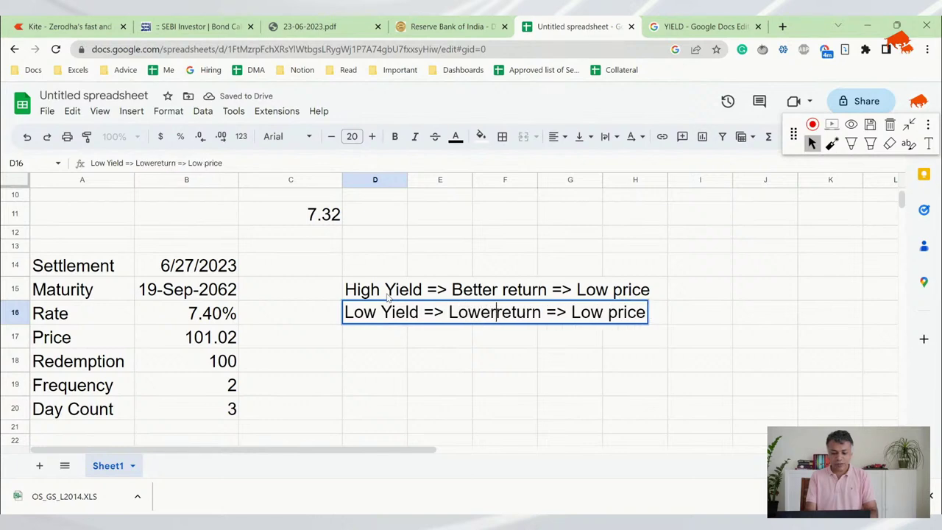
Step: Change the ending of D16's note to "High price" and commit the cell
key(Right)
key(Right)
key(Right)
key(Right)
key(Right)
key(Right)
key(Right)
key(Right)
key(Right)
key(Right)
key(ctrl+shift+Right)
text(Higg)
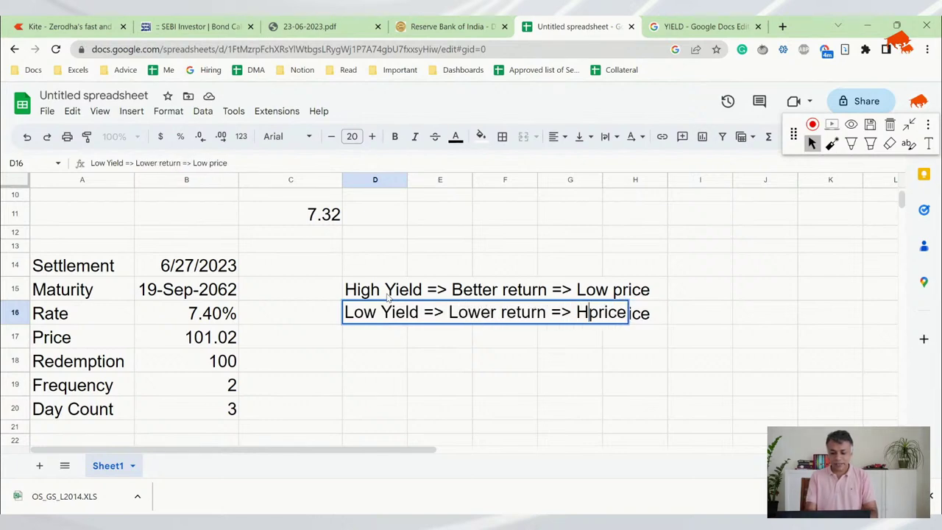
key(BackSpace)
text(h)
key(Return)
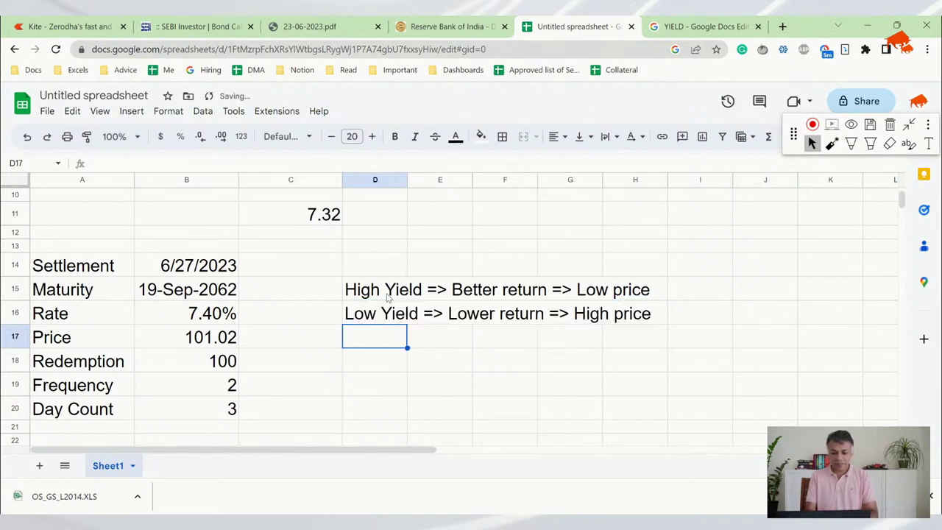
Step: Enter the note "When yield rises, price falls" in D17
text(When yield ris)
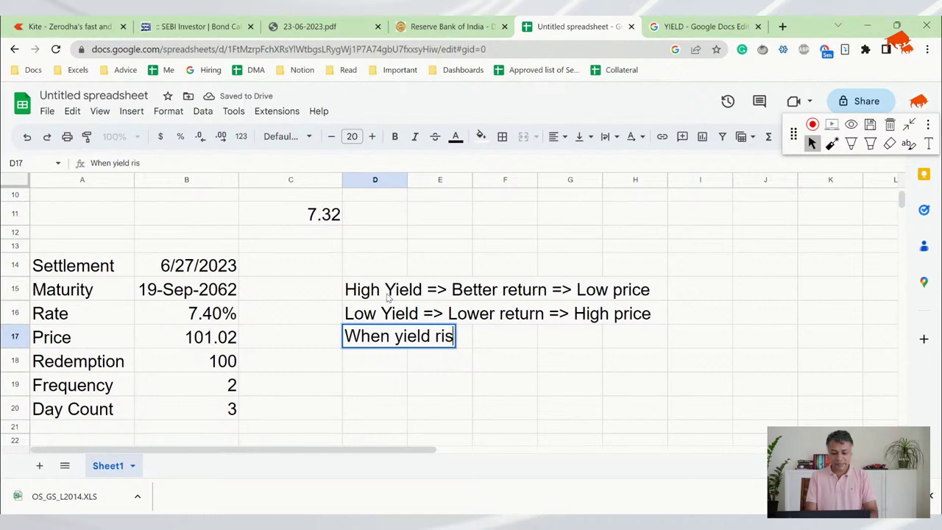
text(es, price c)
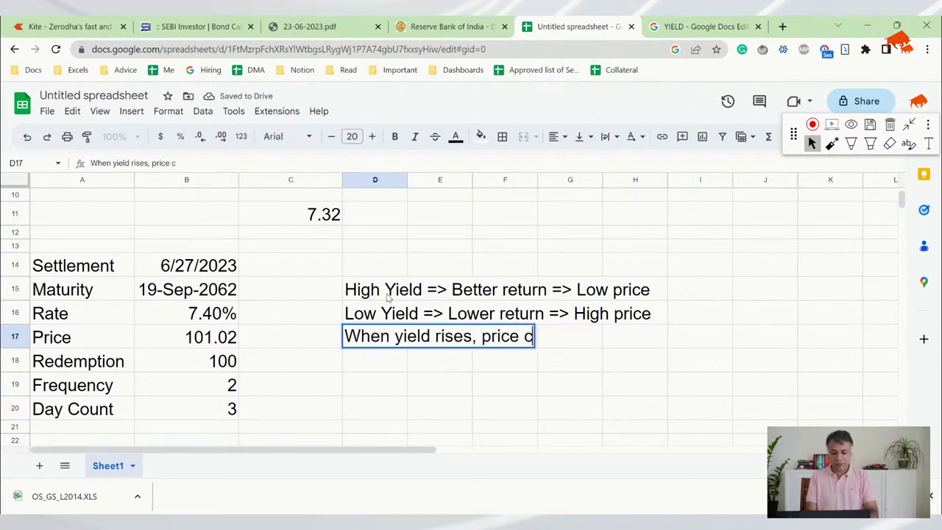
key(BackSpace)
text(falls)
key(Return)
Step: Enter the note "When price rises, yields fall" in D18
text(W)
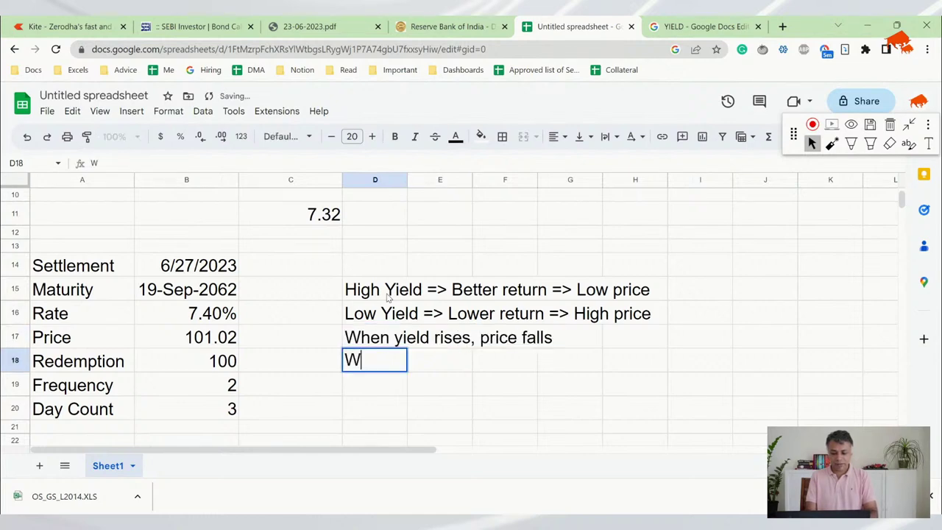
text(hen price ris)
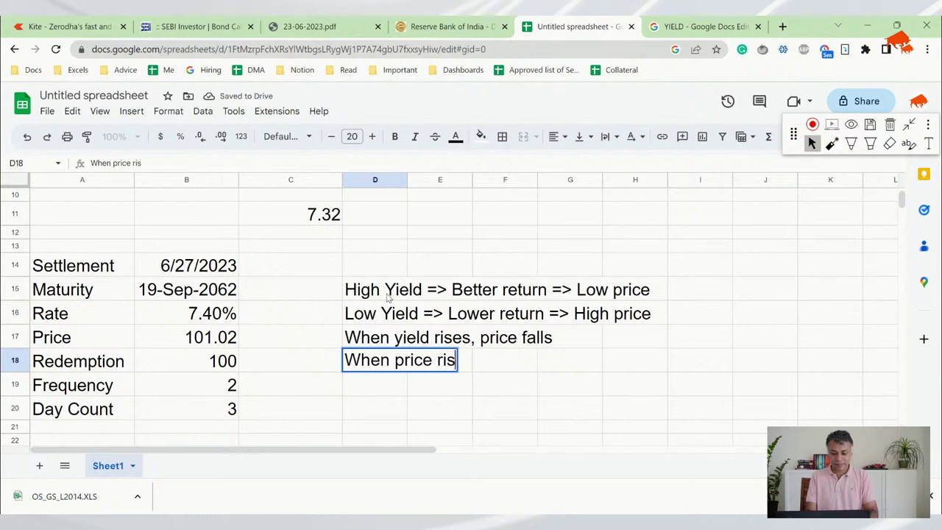
text(es, yields )
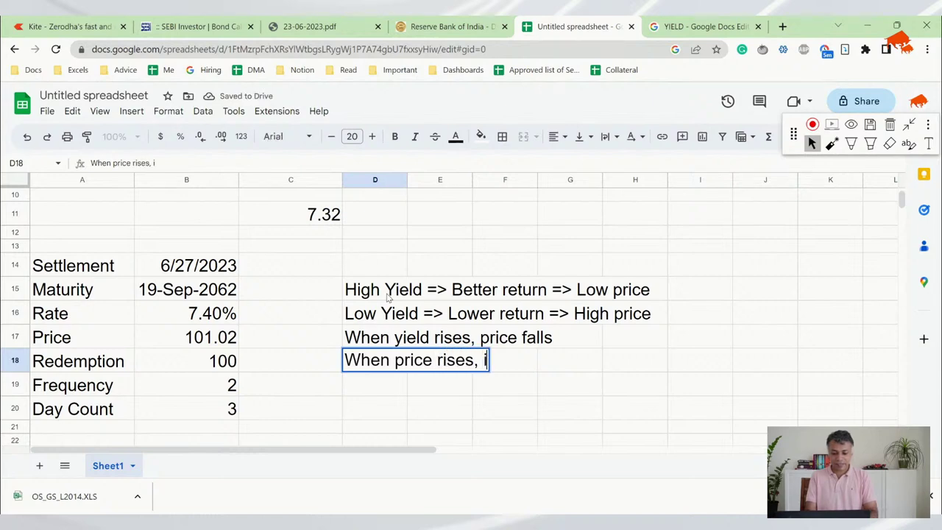
text(fall)
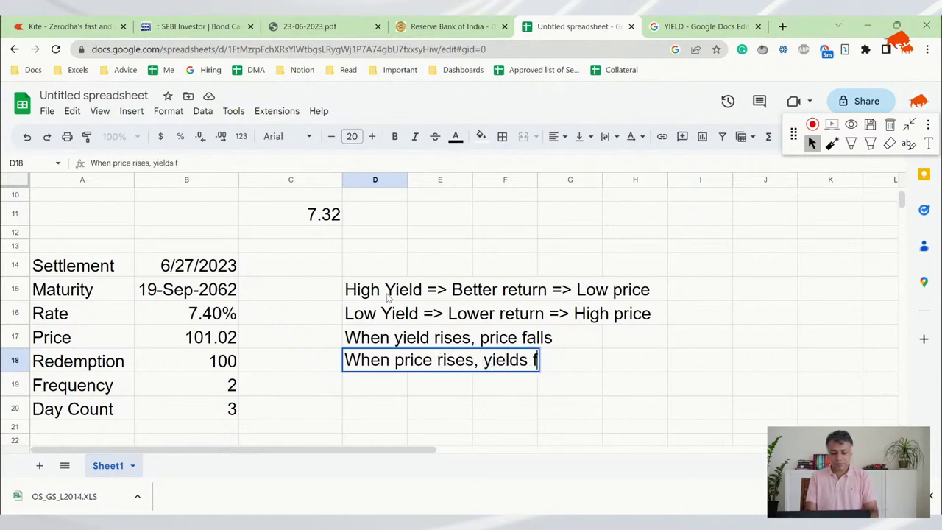
key(Return)
Step: Enter the note "When yield fluctuates, longer term bond prices change WAY MORE" in D19
text(When)
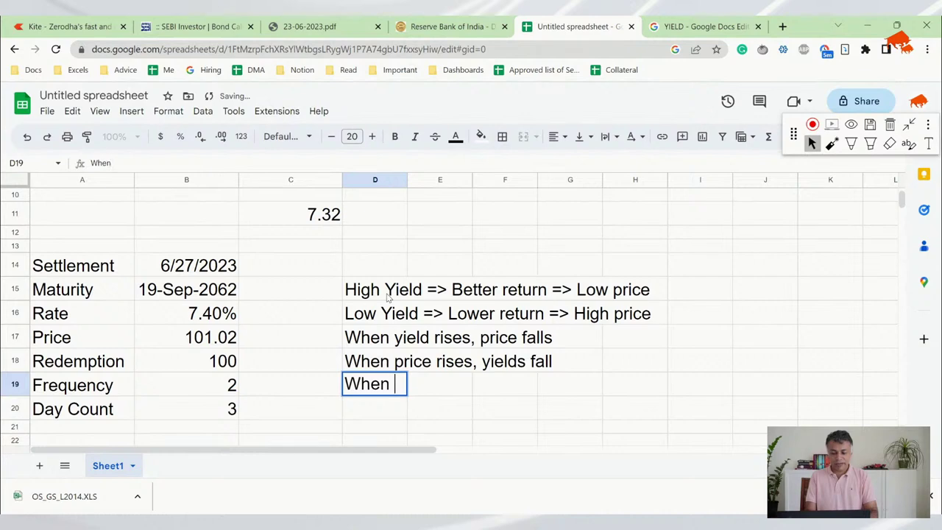
key(BackSpace)
key(BackSpace)
key(BackSpace)
key(BackSpace)
key(BackSpace)
text(When yield )
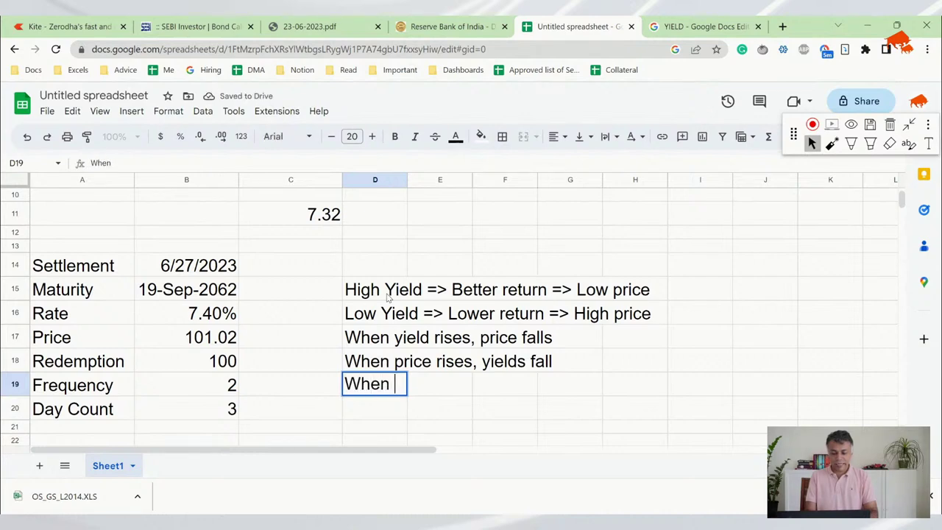
text(fluct)
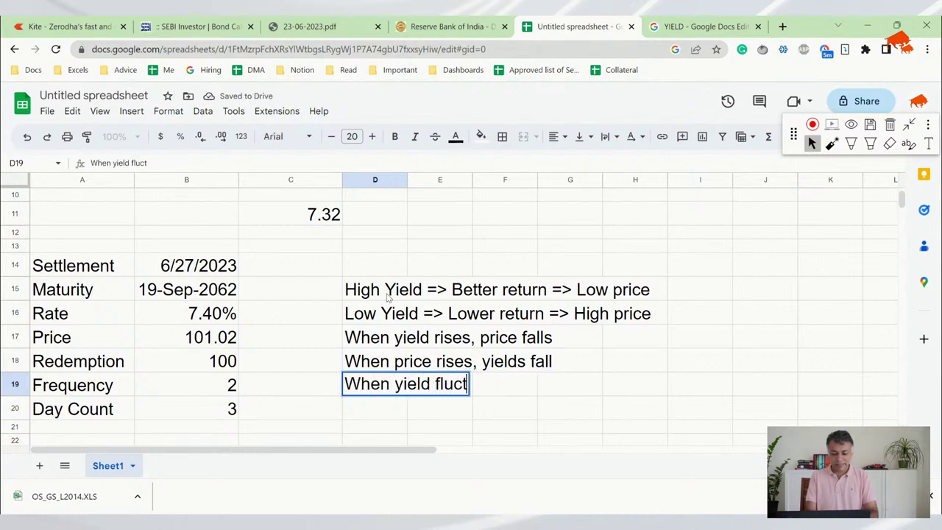
text(uates, longe)
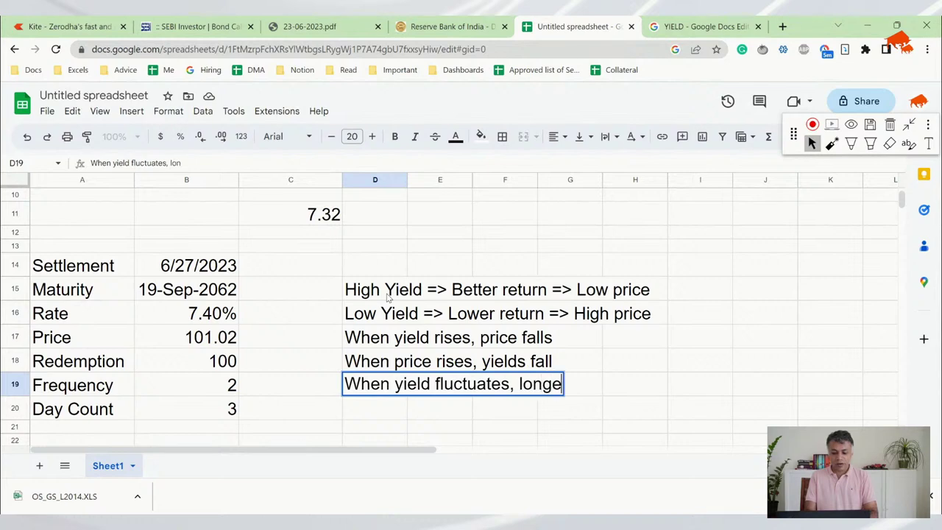
text(r term bond prices)
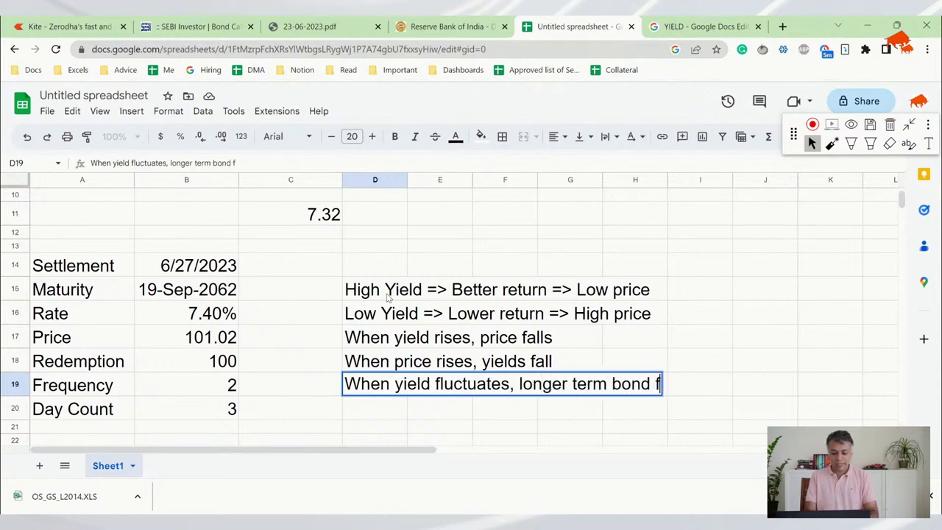
text( change)
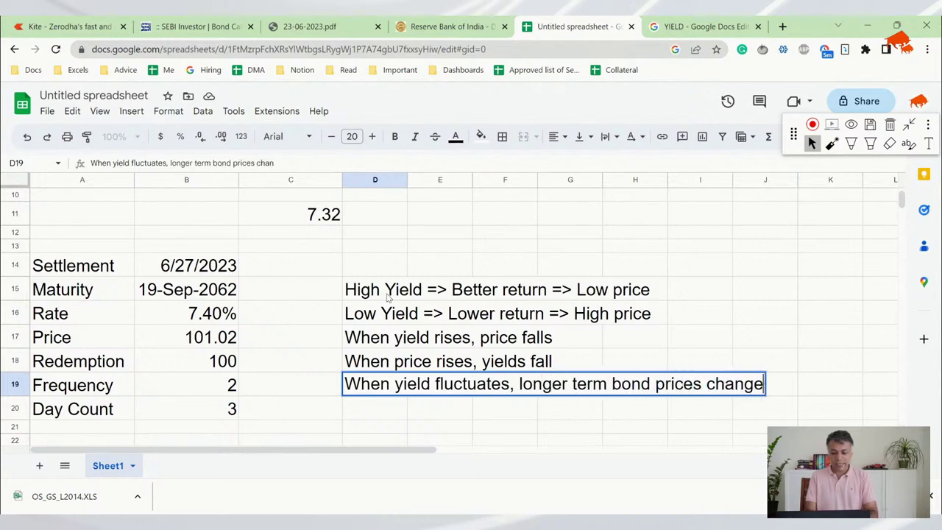
text( WAY MORE)
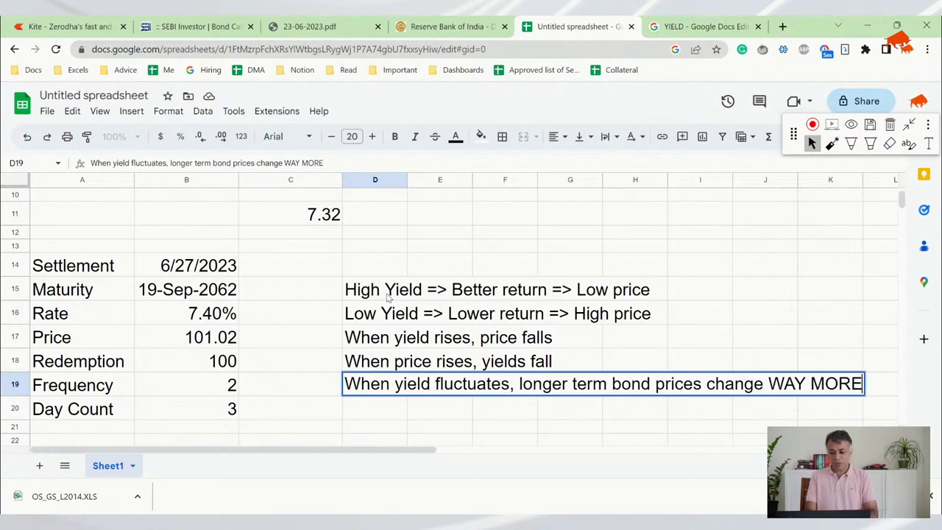
key(Return)
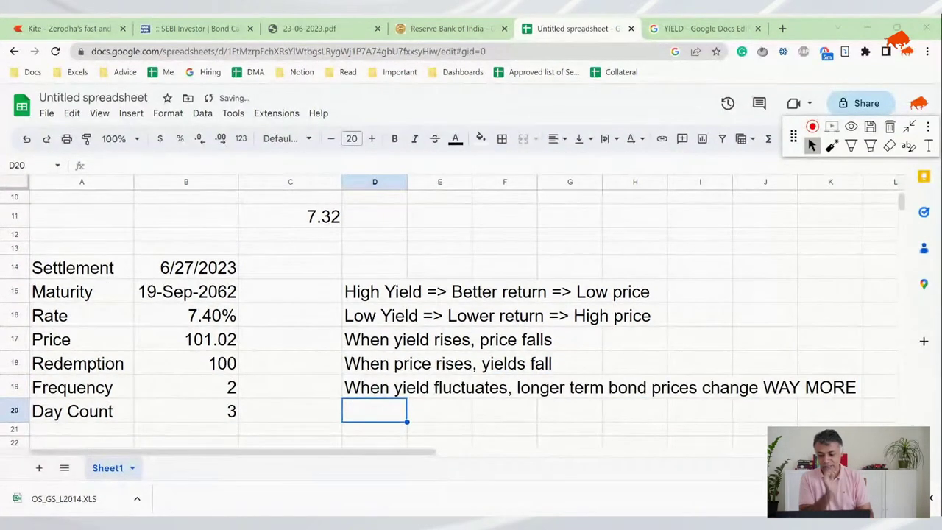